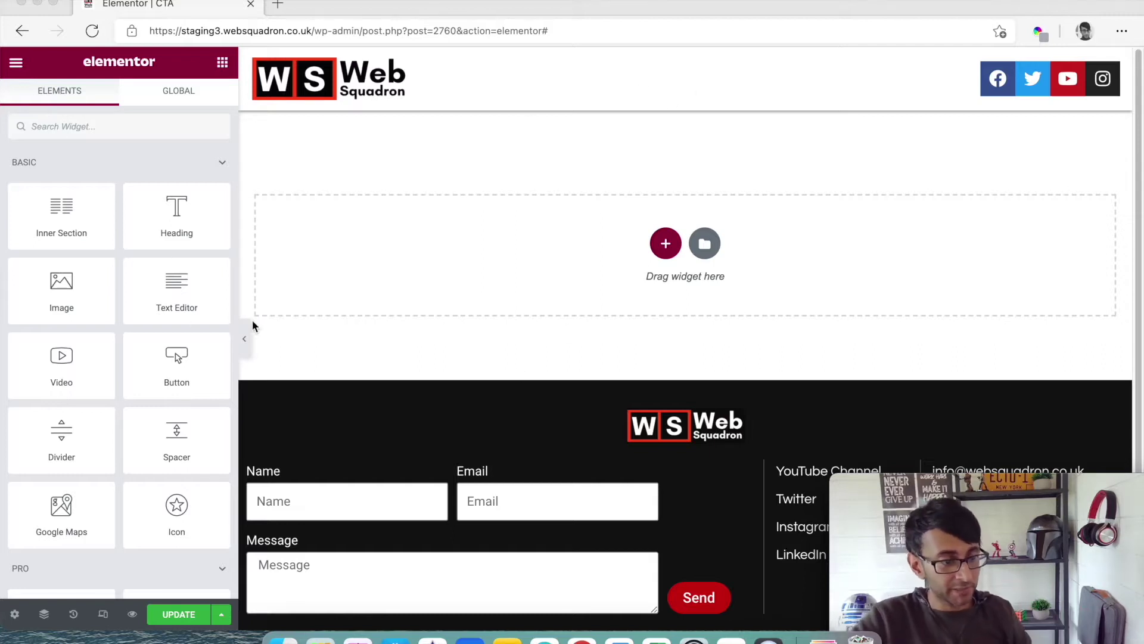
Search widgets for 'slid', drop the Slides widget into the empty section, and delete the two extra slides
left_click(162, 126)
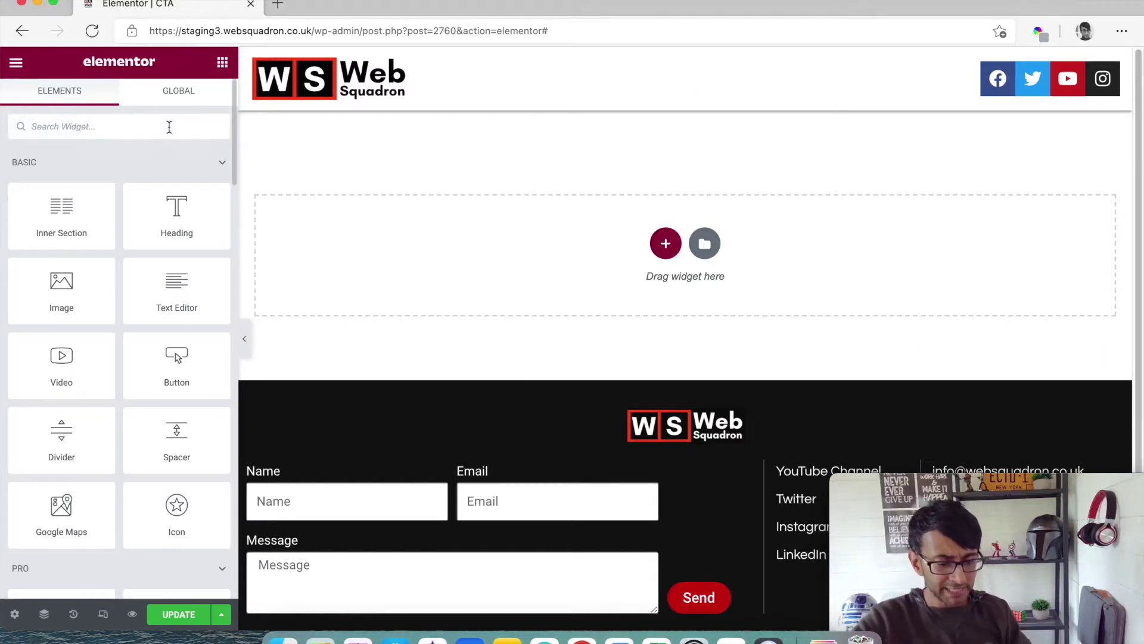
type("slide")
left_click_drag(195, 205, 491, 236)
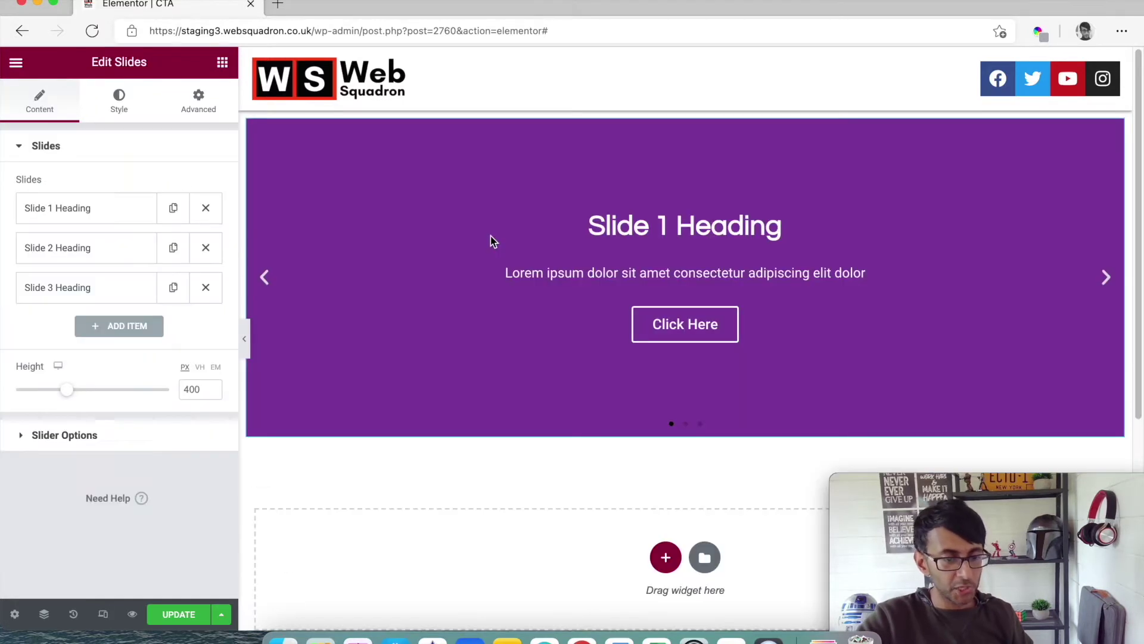
left_click(206, 287)
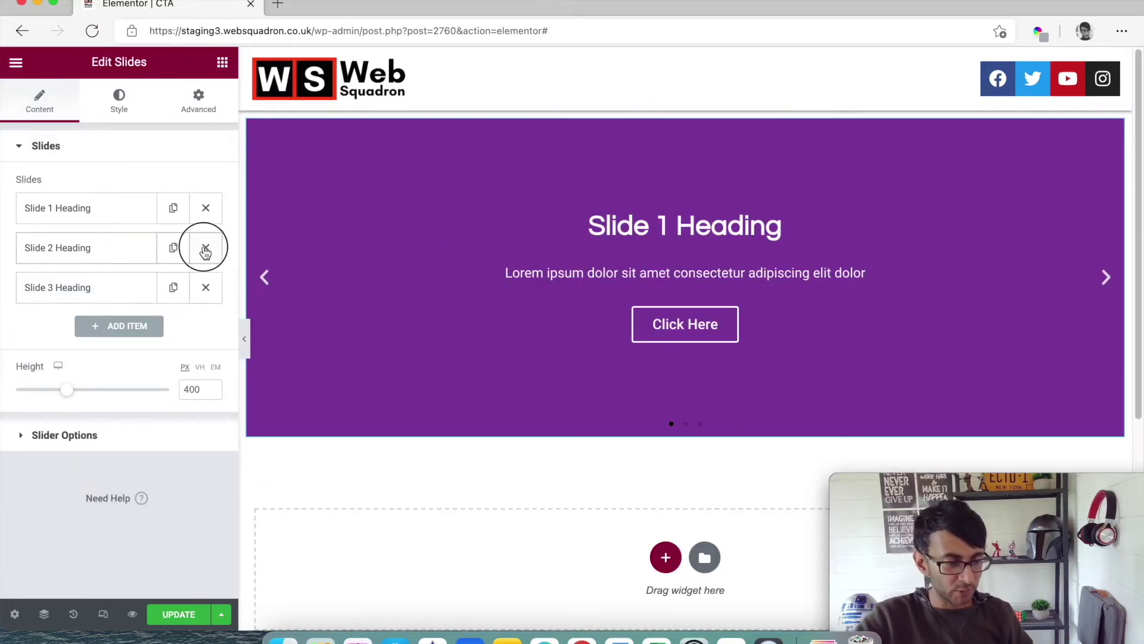
left_click(205, 247)
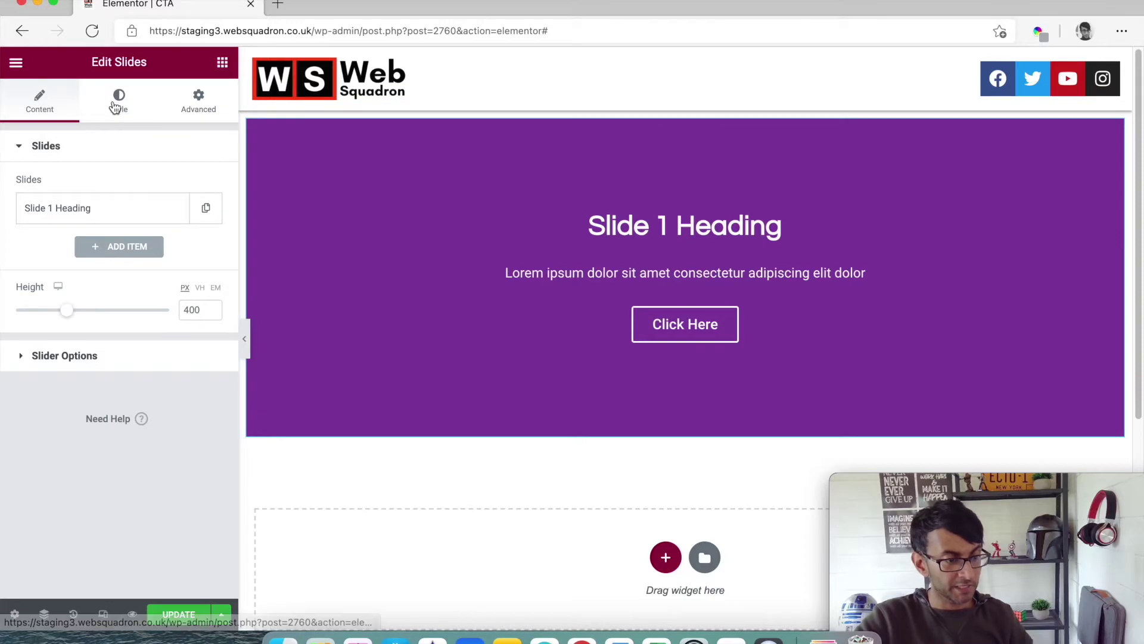
Set the slide's Horizontal Position and Text Align to Left in the Style settings
left_click(117, 105)
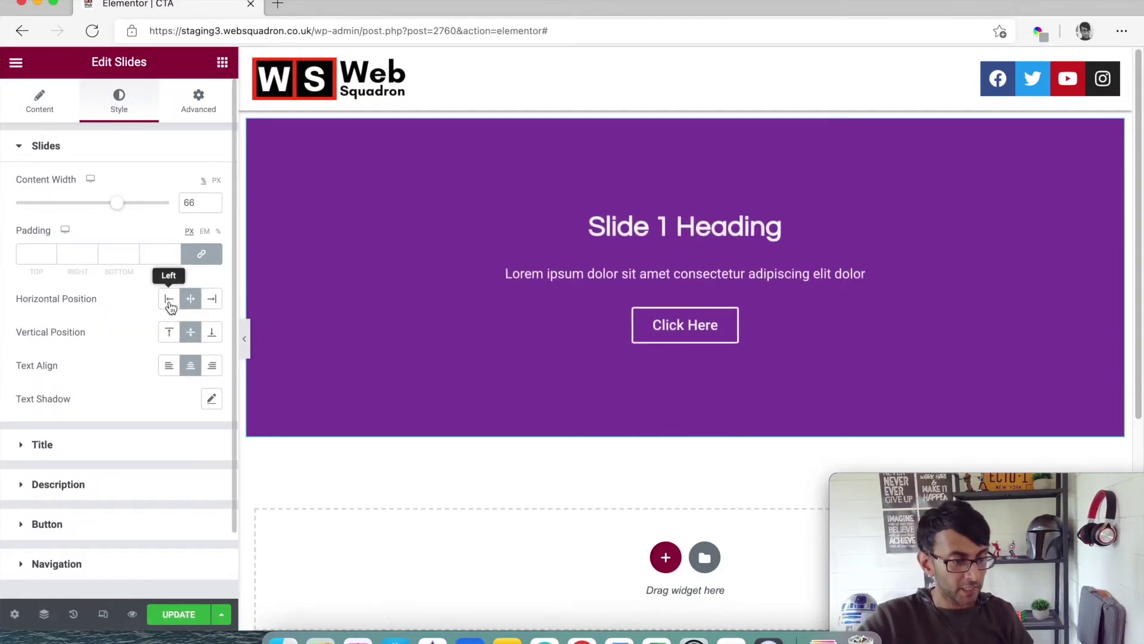
left_click(169, 301)
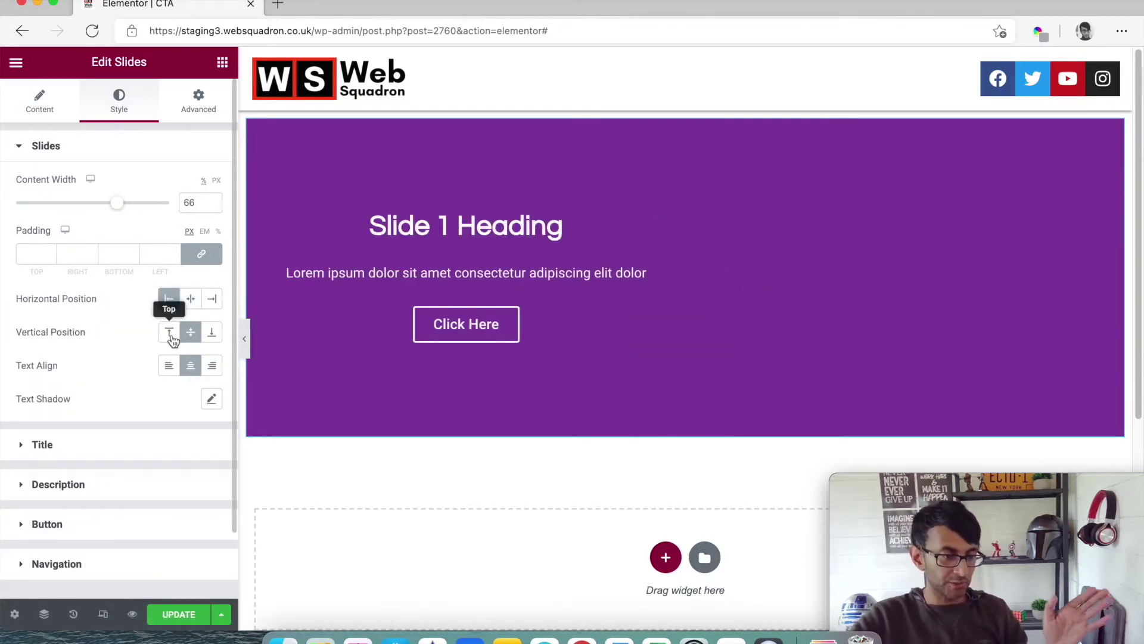
left_click(169, 365)
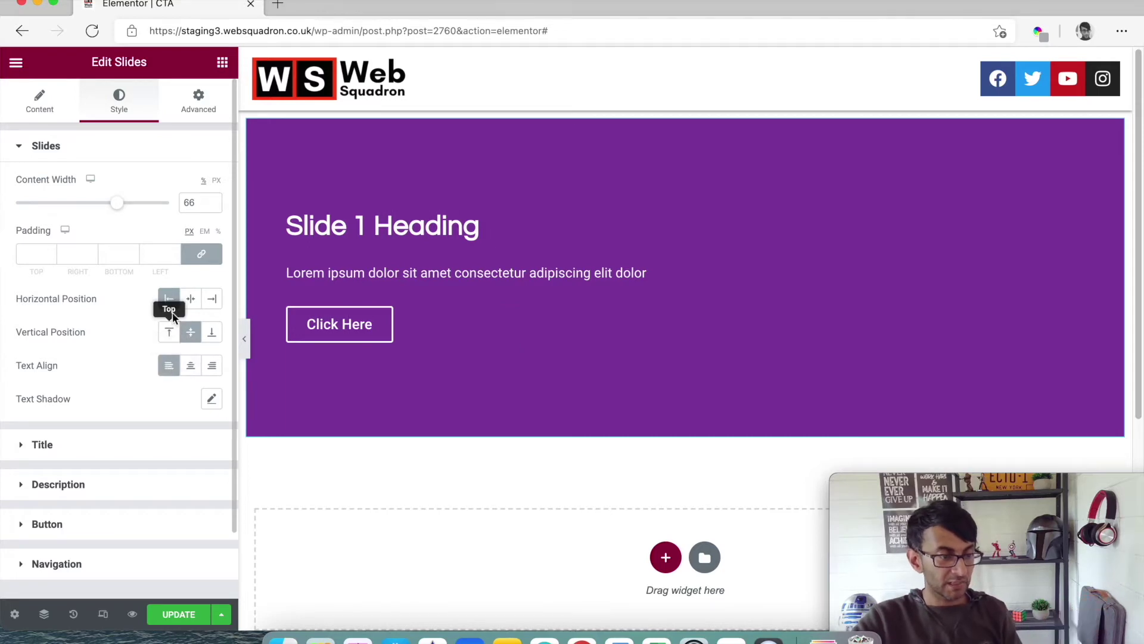
left_click(187, 367)
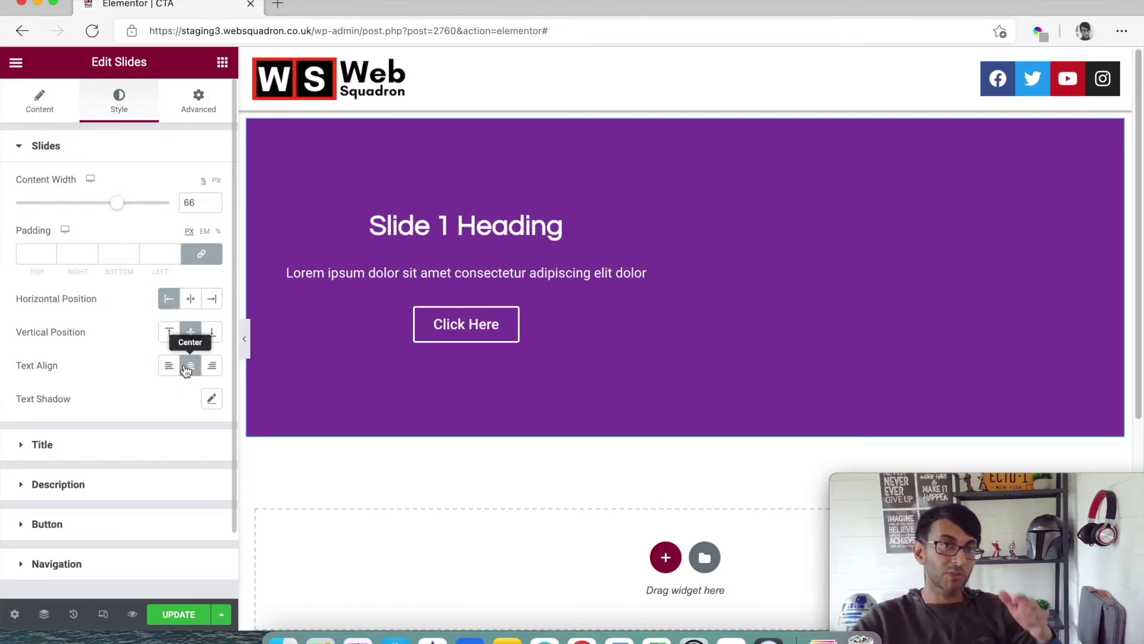
left_click(169, 367)
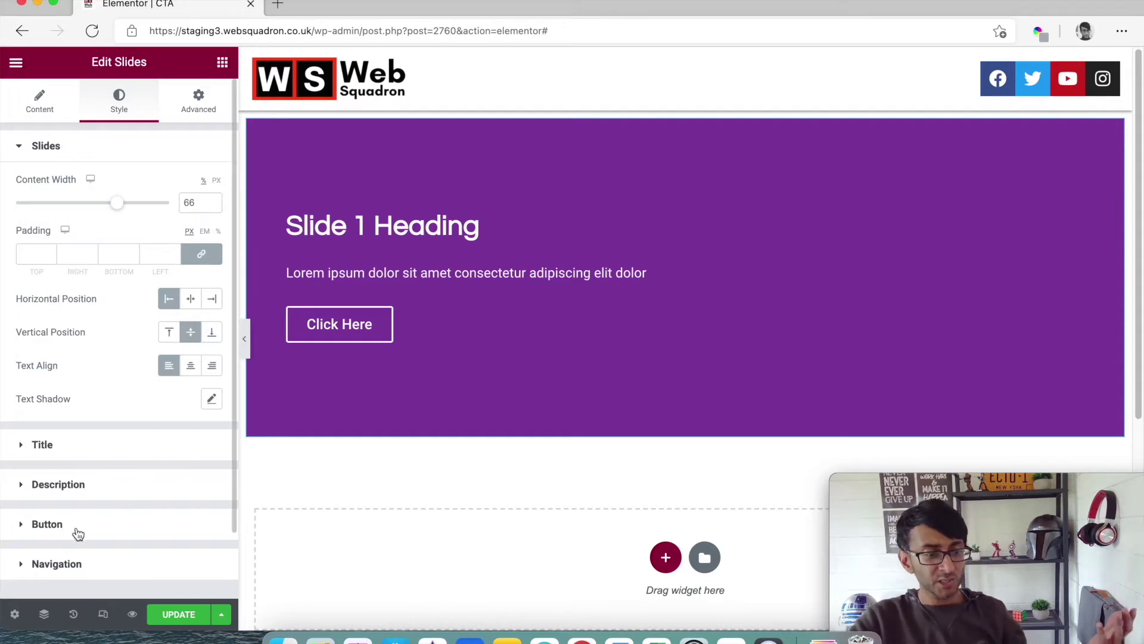
left_click(85, 524)
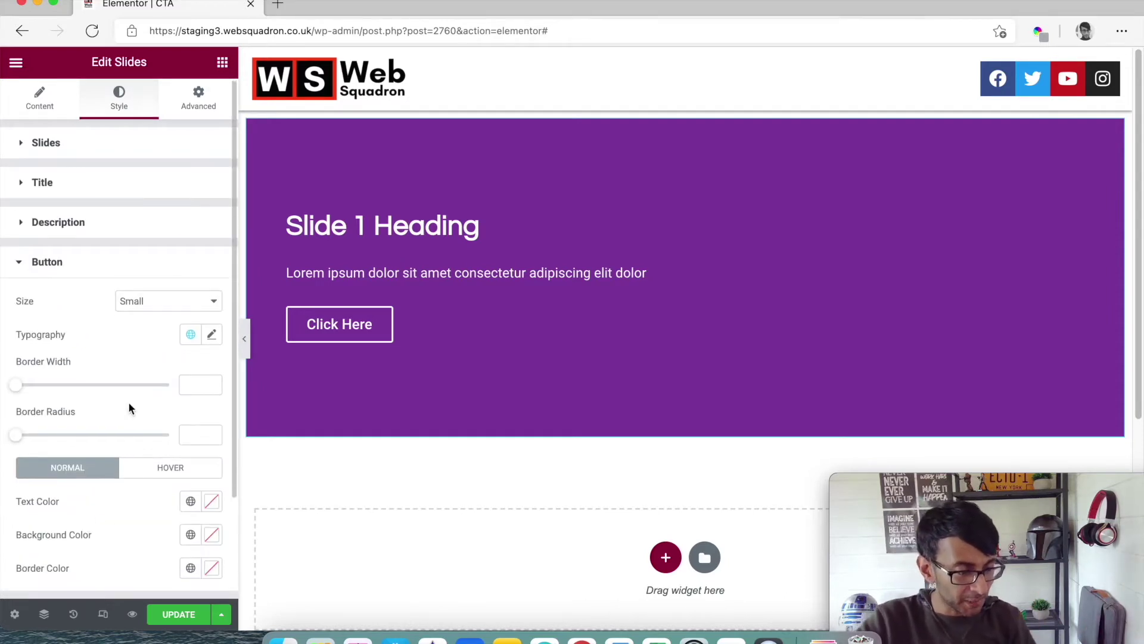
Give the Click Here button Border Width 2 and Border Radius 74, then save the page
scroll(128, 403, "down", 1)
left_click_drag(14, 367, 45, 369)
double_click(197, 370)
type("2")
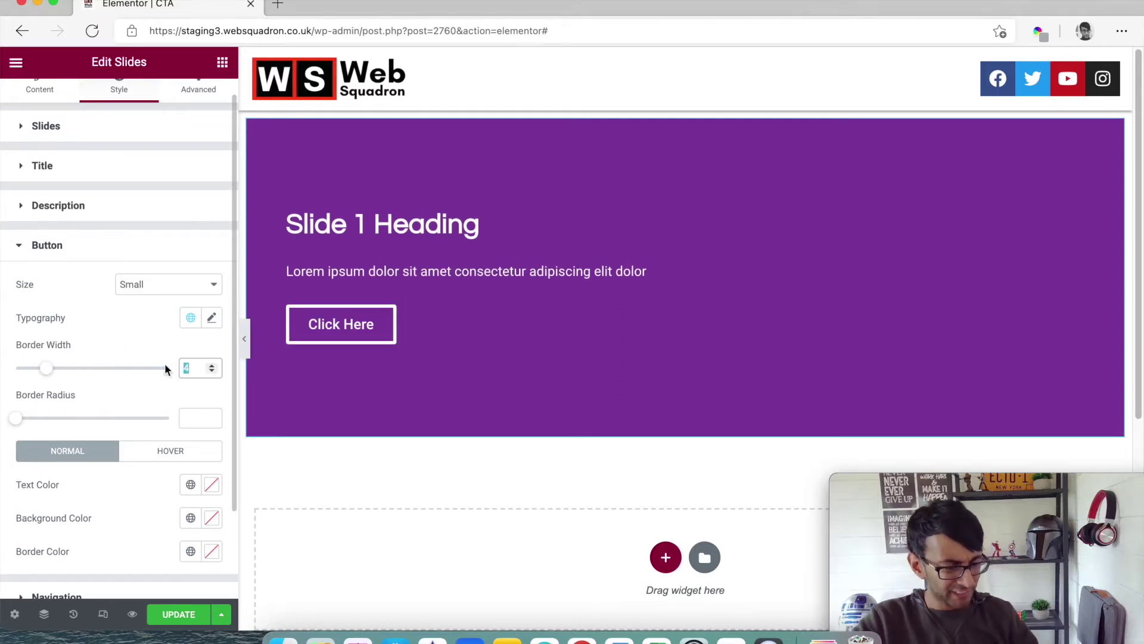
left_click_drag(18, 420, 131, 418)
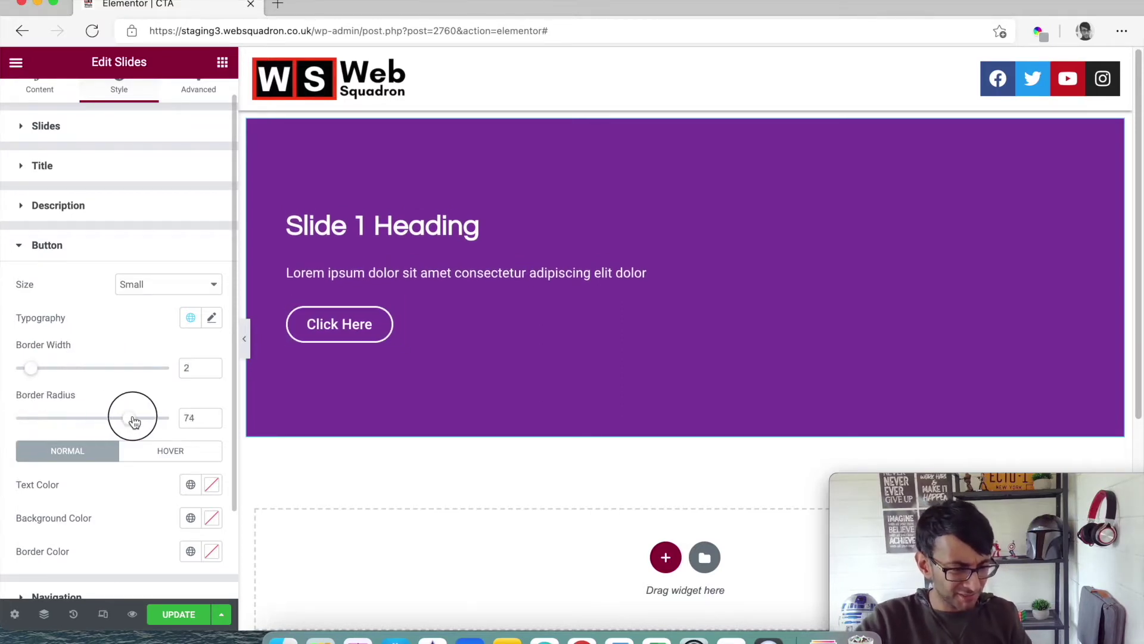
scroll(202, 495, "down", 1)
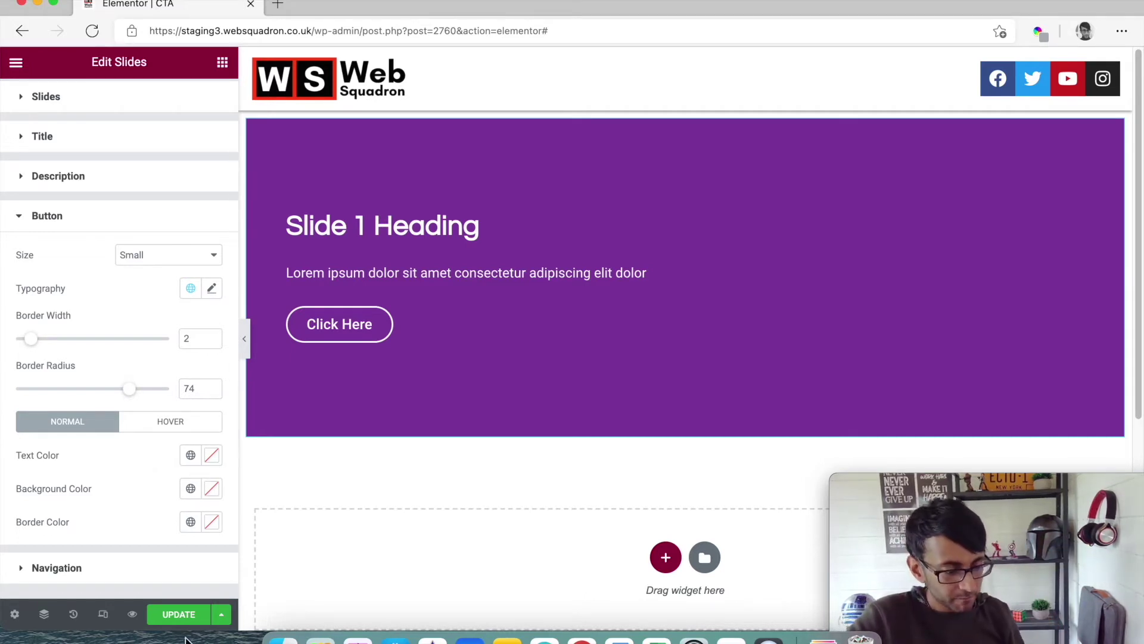
left_click(197, 616)
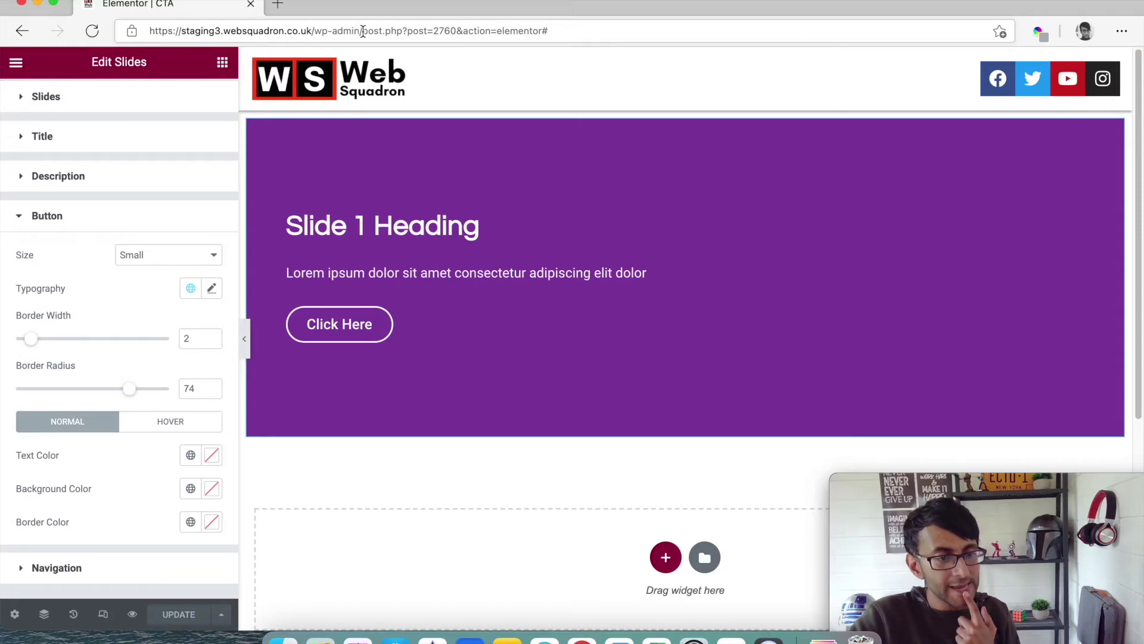
Trim the page address to /wp-admin/ to load the WordPress dashboard
left_click_drag(363, 31, 667, 49)
key("BackSpace")
key("Return")
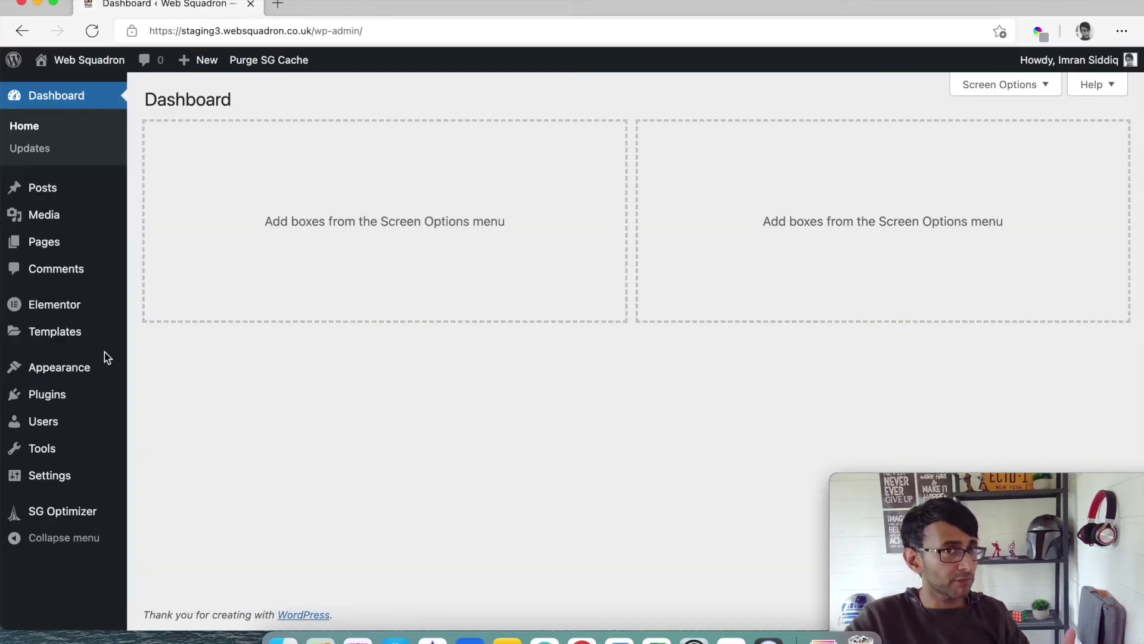
Search Plugins > Add New for 'siteorigin' to confirm SiteOrigin CSS is installed
mouse_move(78, 334)
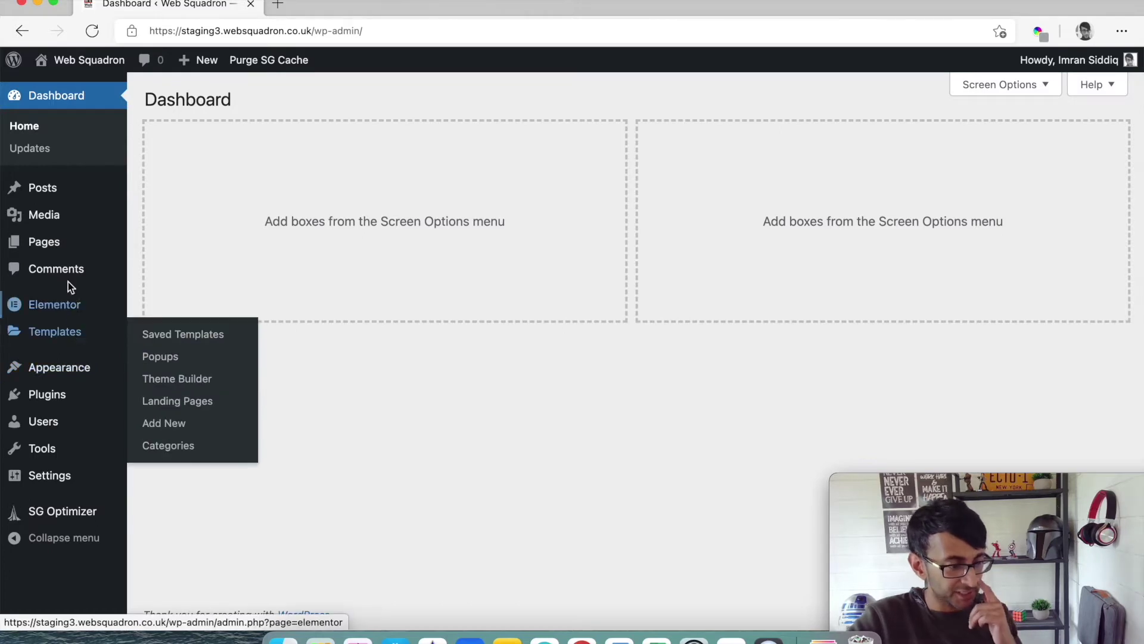
mouse_move(69, 394)
left_click(191, 418)
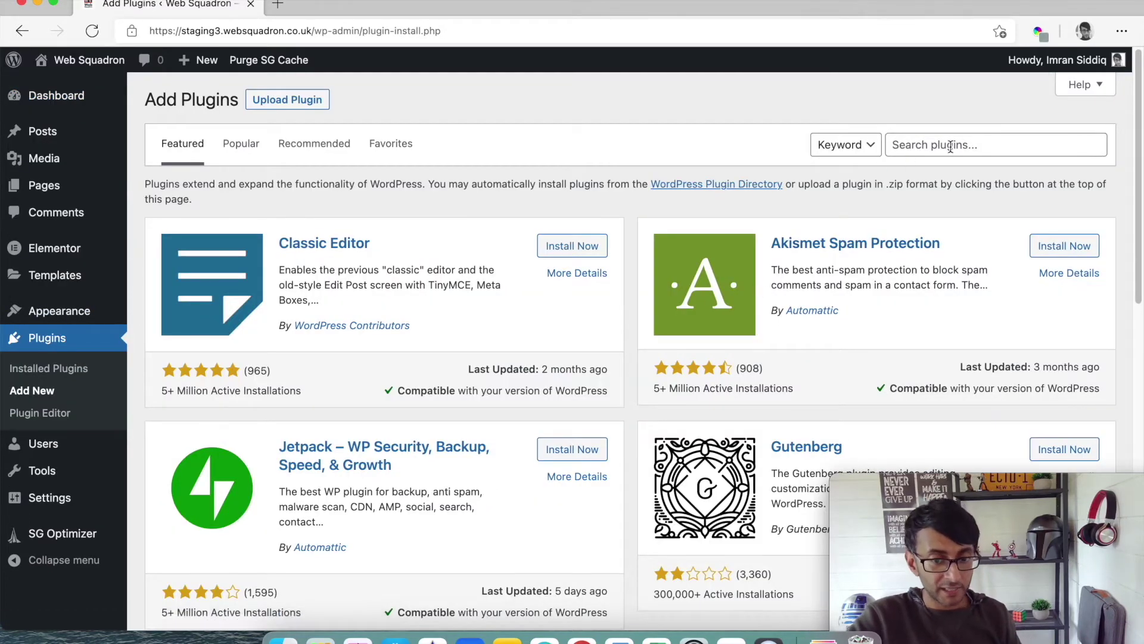
left_click(894, 144)
type("siteor")
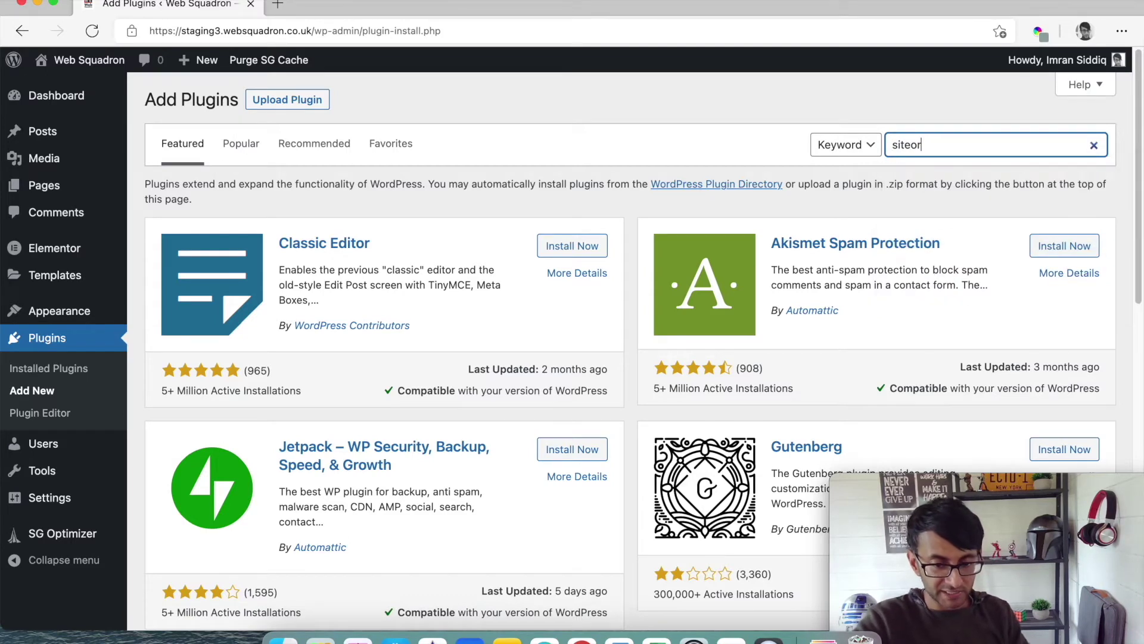
type("igin")
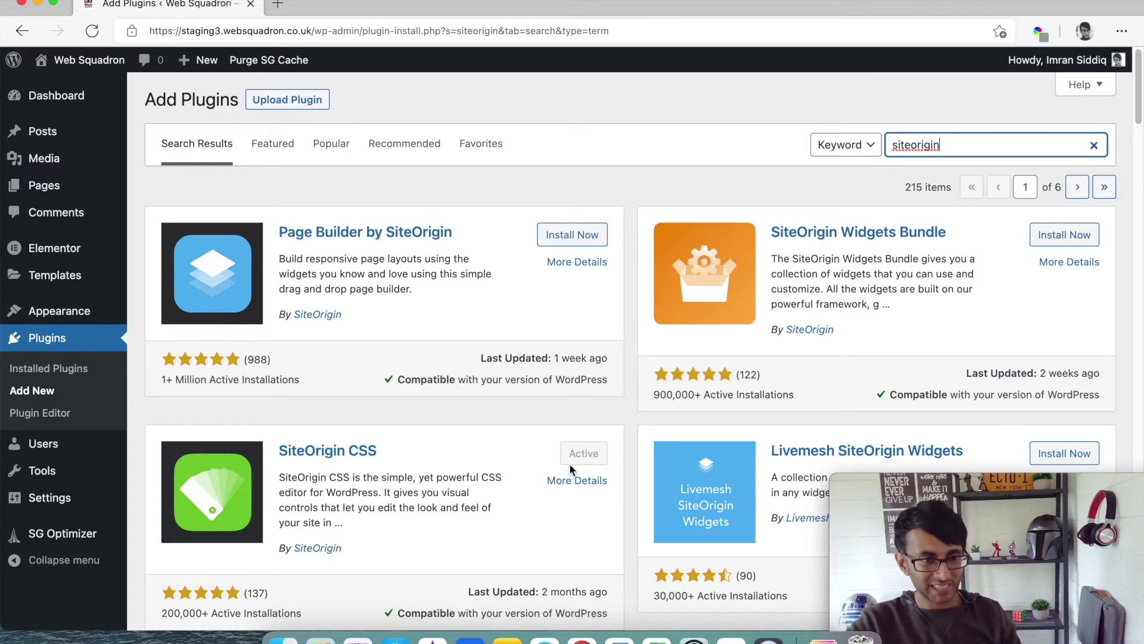
Go to the Appearance themes management page
mouse_move(61, 316)
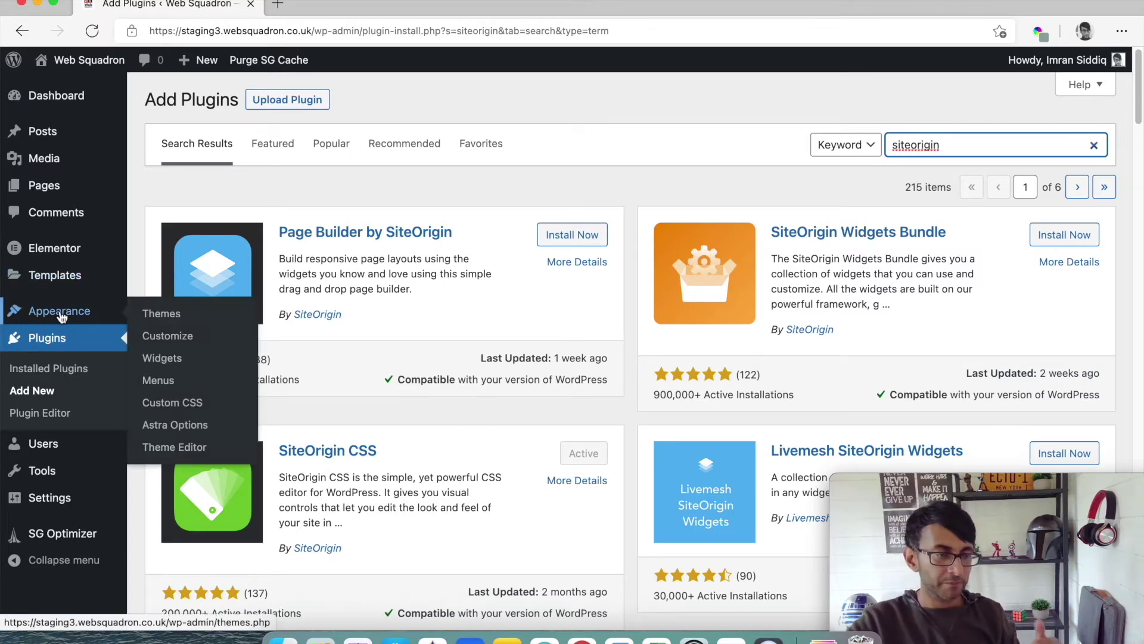
left_click(62, 316)
scroll(74, 262, "down", 3)
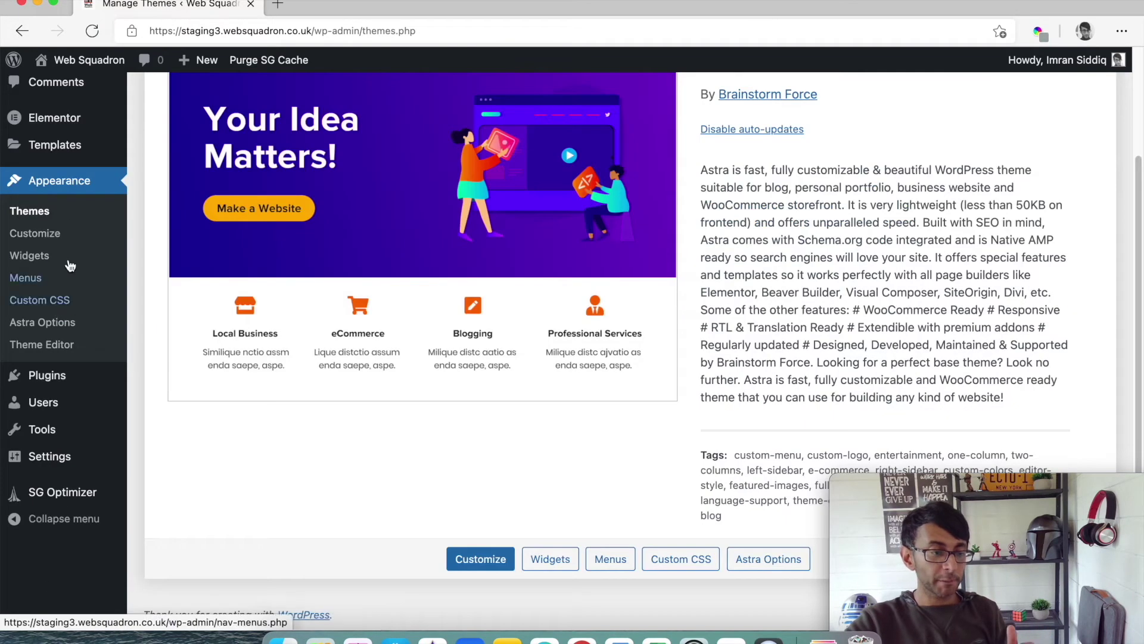
Open Appearance > Custom CSS and launch the visual editor, correcting the CTA preview URL with a trailing slash
left_click(70, 305)
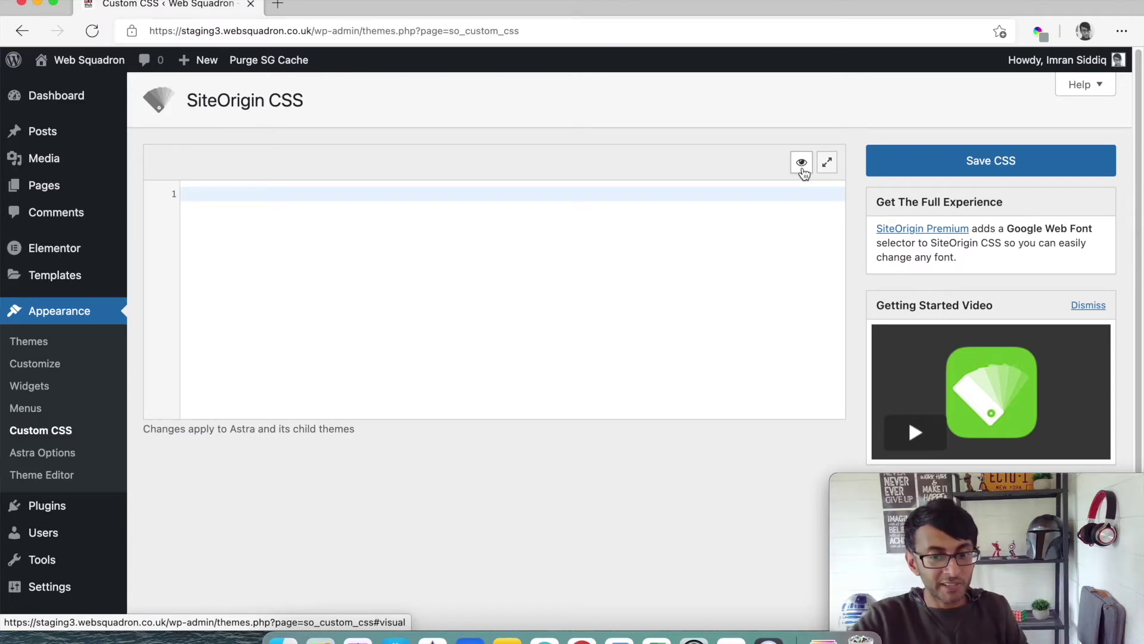
left_click(801, 163)
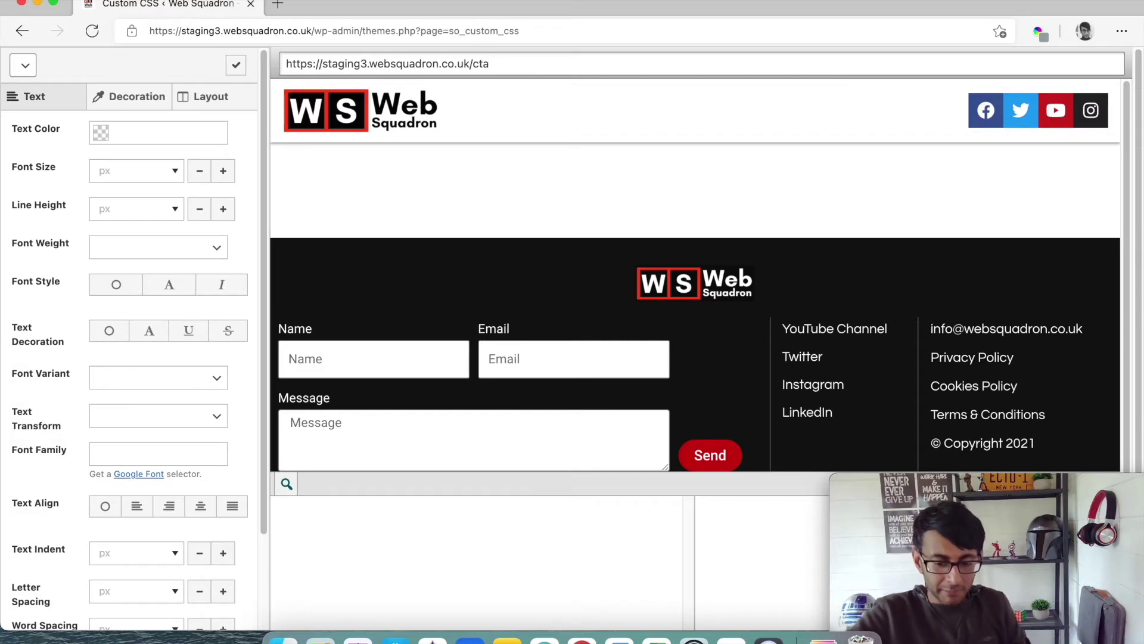
type("/")
key("Return")
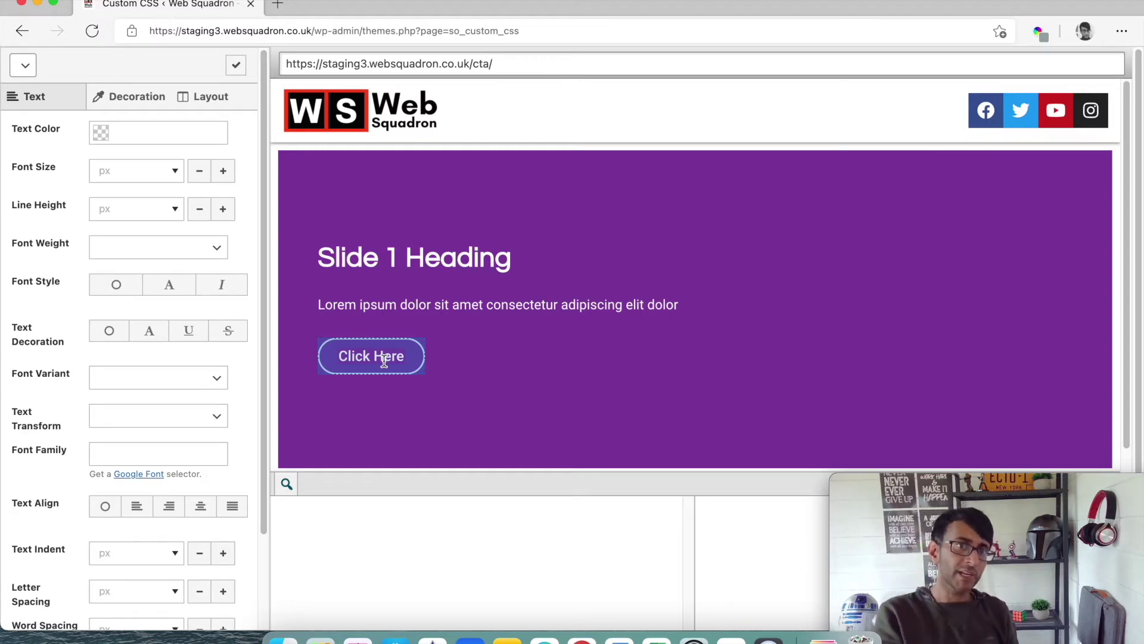
Right-click the Click Here button in the preview, then dismiss the browser menu
right_click(384, 360)
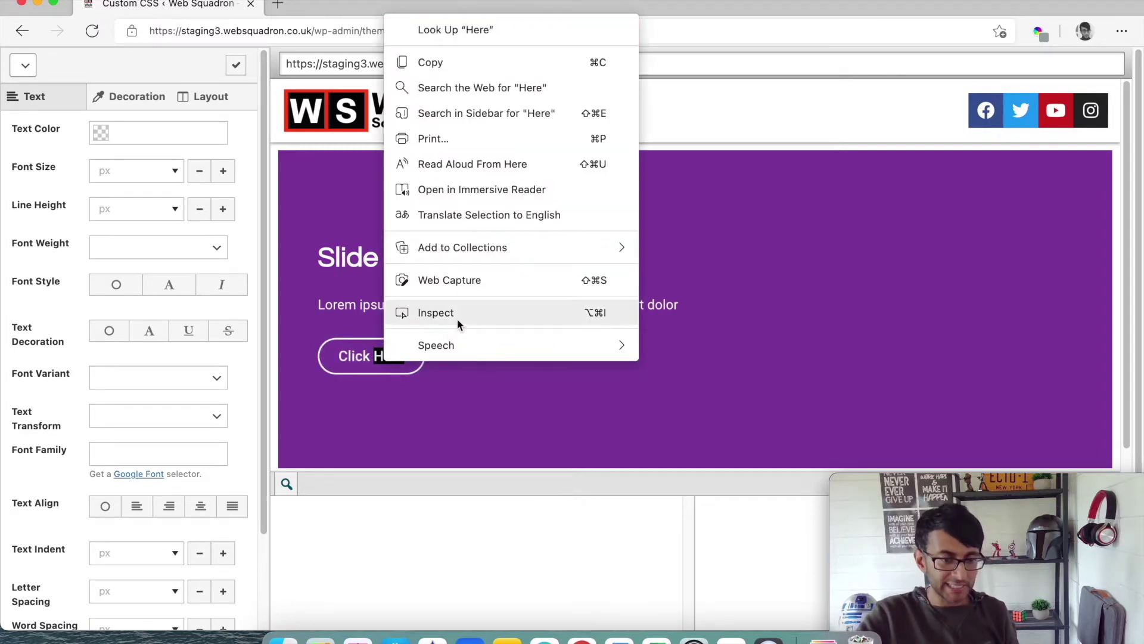
left_click(477, 421)
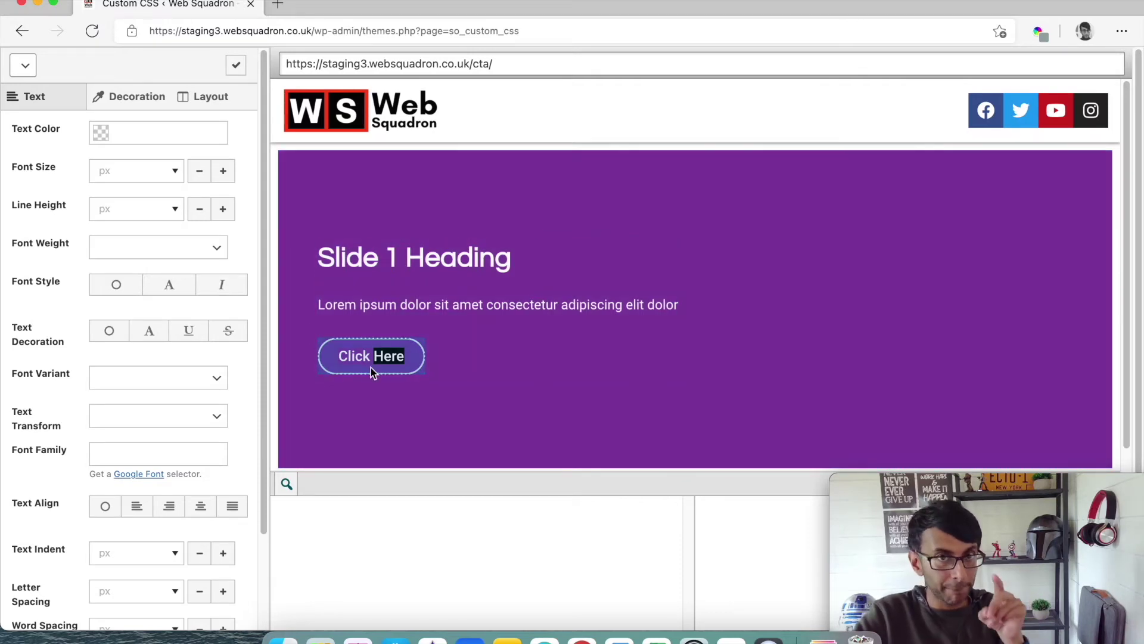
Target the Click Here button in the preview and choose the more specific .elementor-2760 selector
left_click(363, 366)
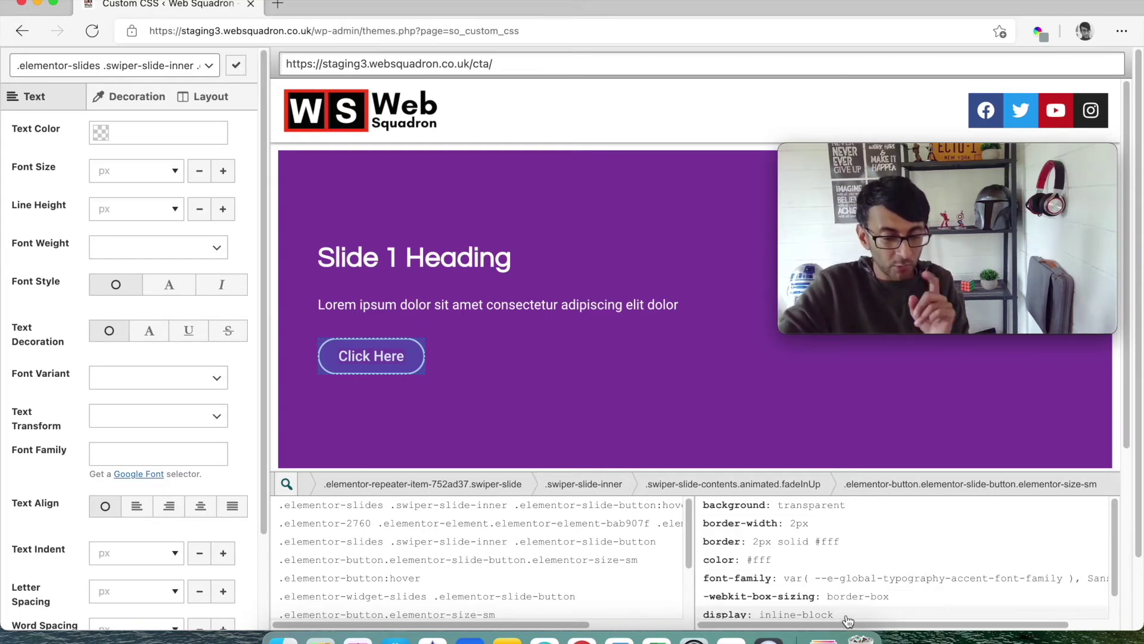
left_click_drag(855, 624, 894, 627)
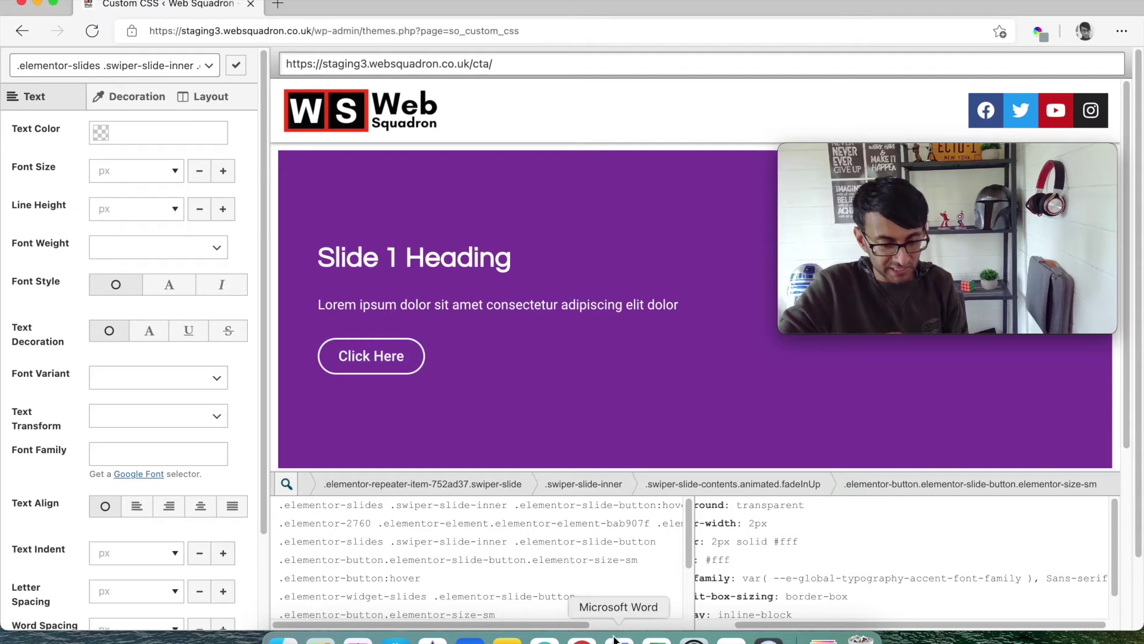
left_click_drag(583, 624, 677, 626)
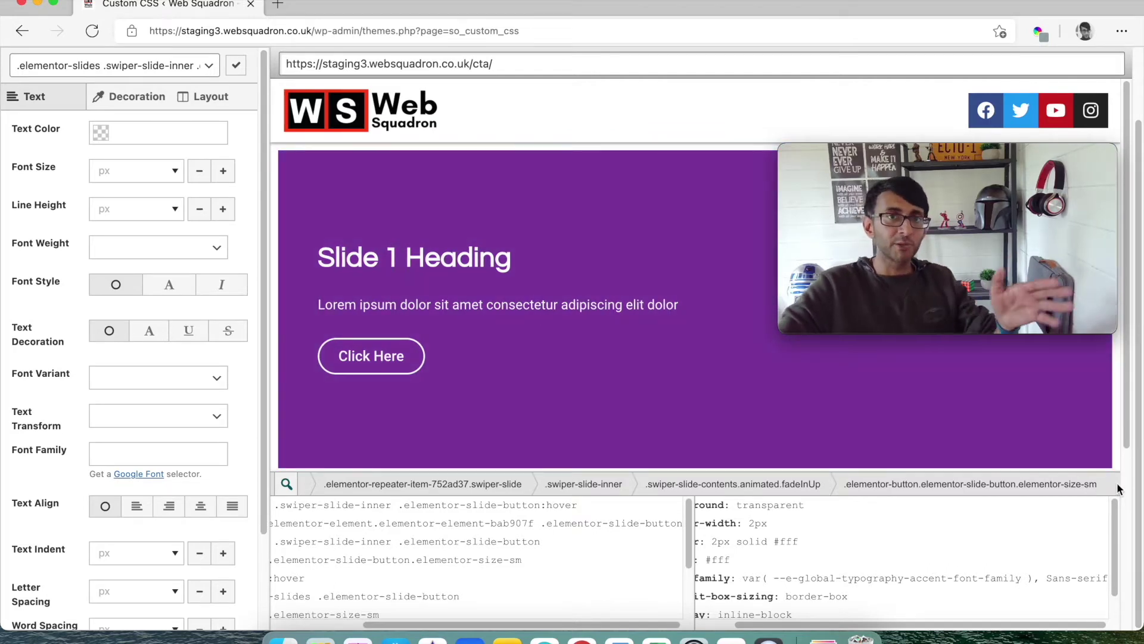
left_click(1024, 491)
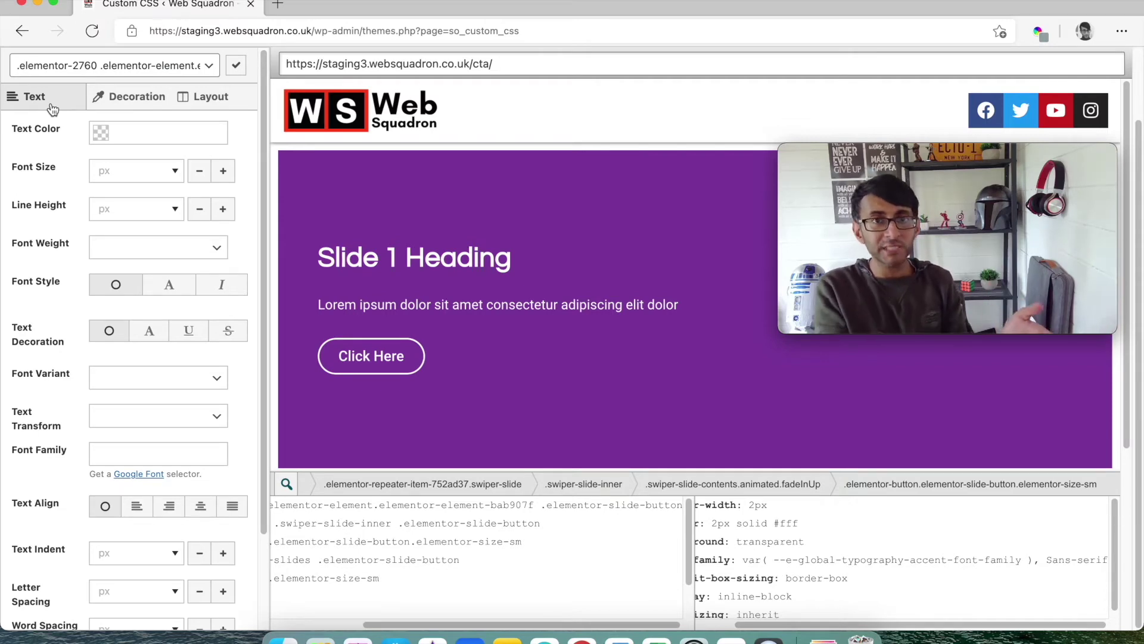
left_click(103, 135)
Try a dark red text colour, then keep the button text at #ffffff and close the picker
mouse_move(149, 179)
left_mouse_down()
mouse_move(188, 171)
mouse_move(191, 220)
mouse_move(176, 250)
mouse_move(192, 153)
mouse_move(89, 139)
left_mouse_up()
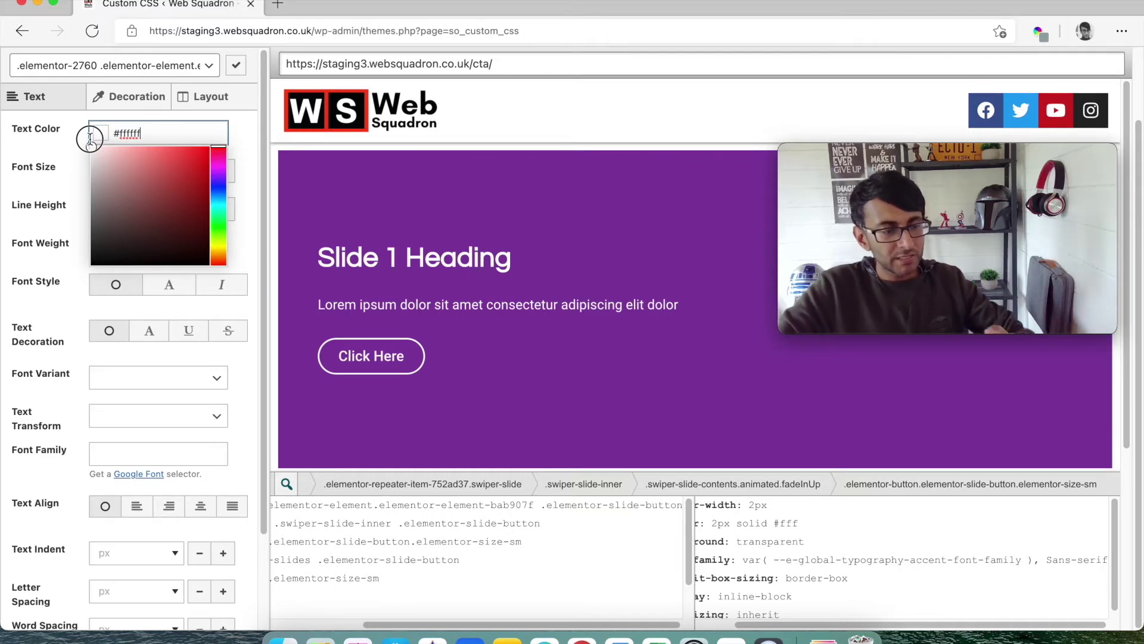
left_click_drag(89, 138, 83, 135)
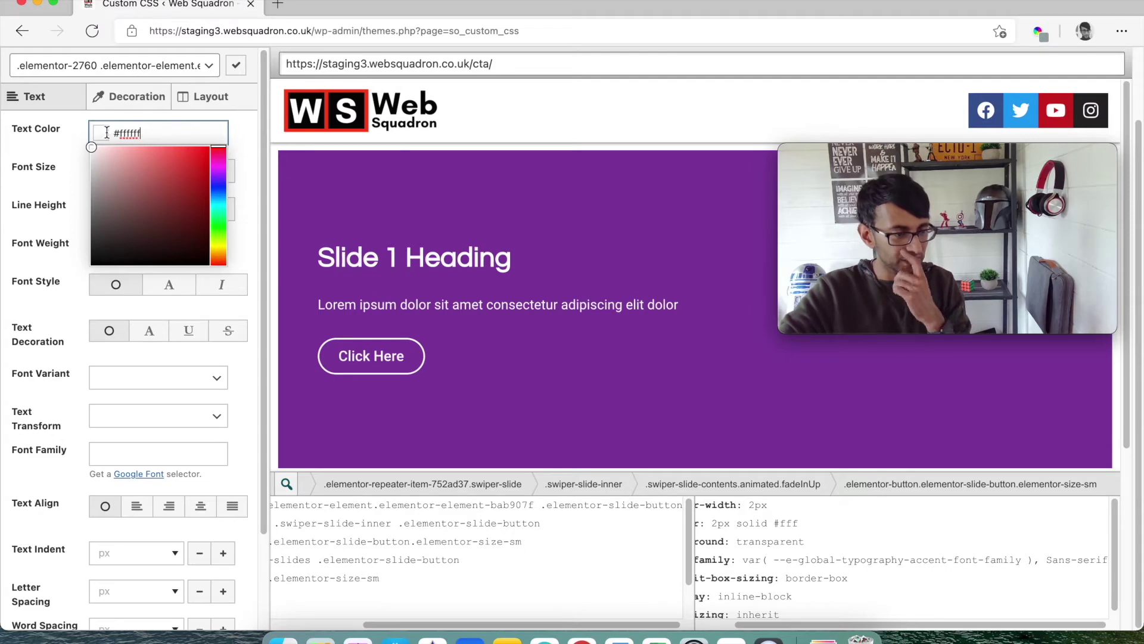
left_click(245, 138)
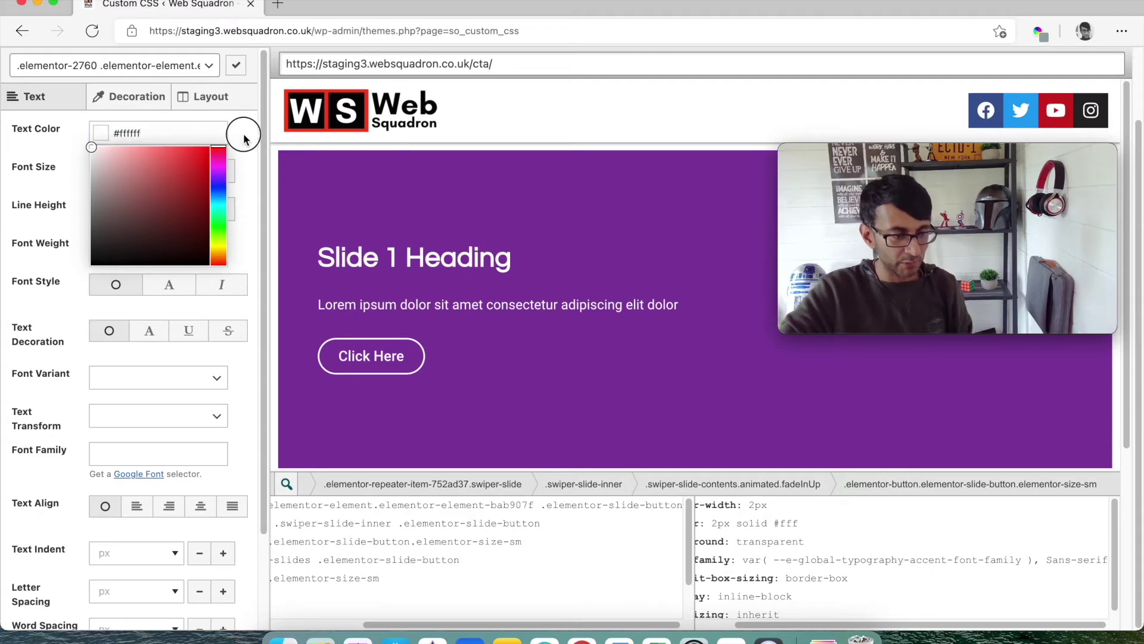
left_click(63, 128)
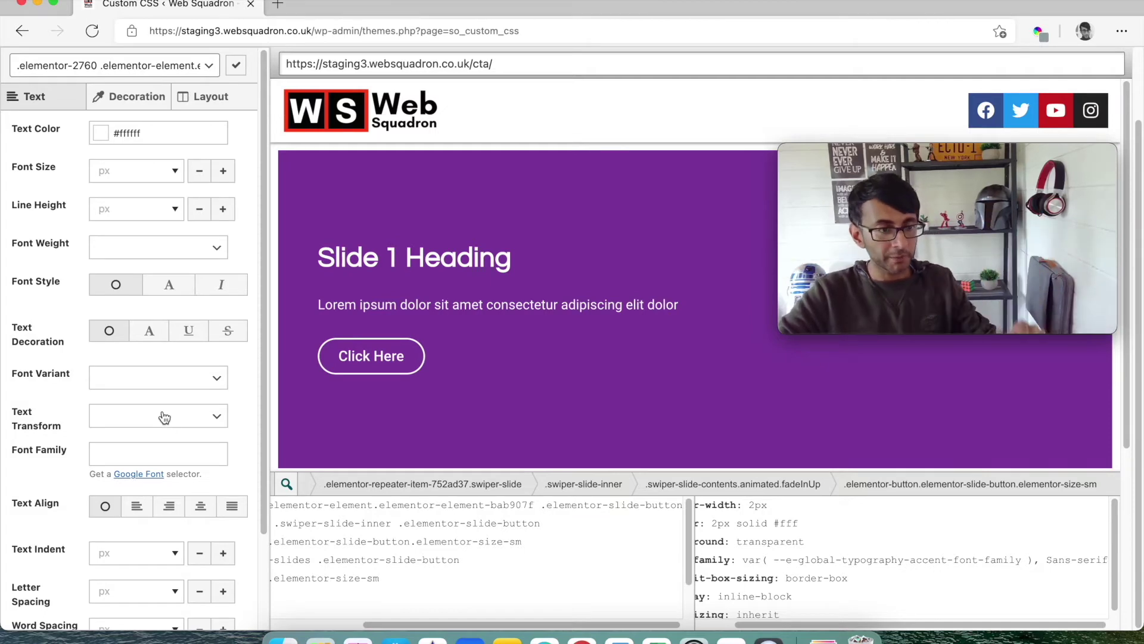
Check the button's Decoration settings, then move on to its Layout properties
left_click(136, 97)
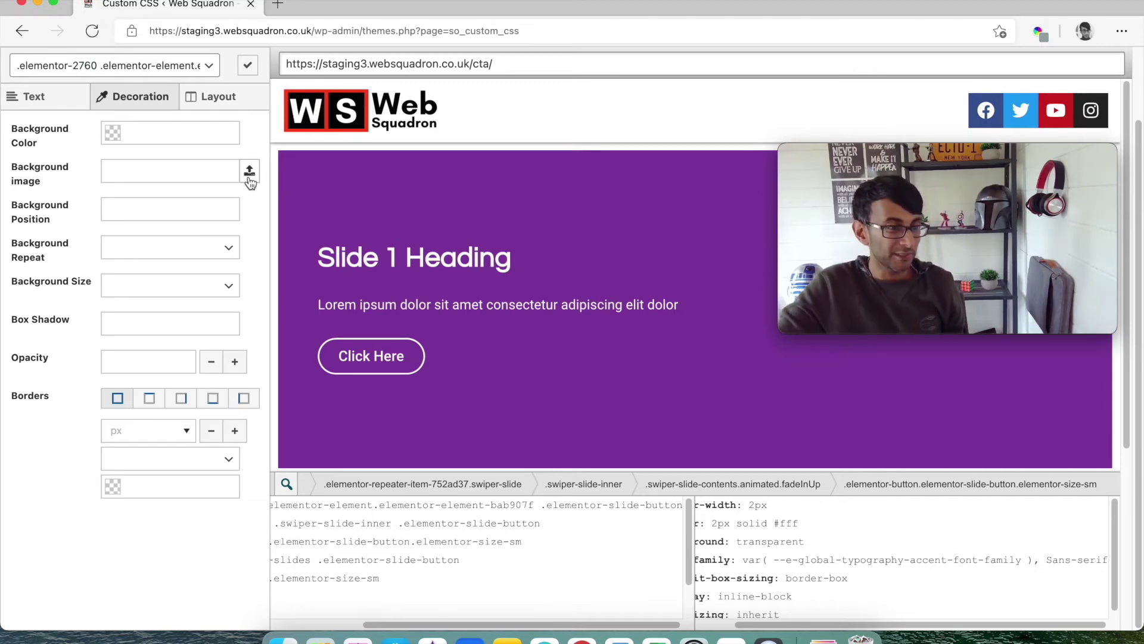
left_click(218, 103)
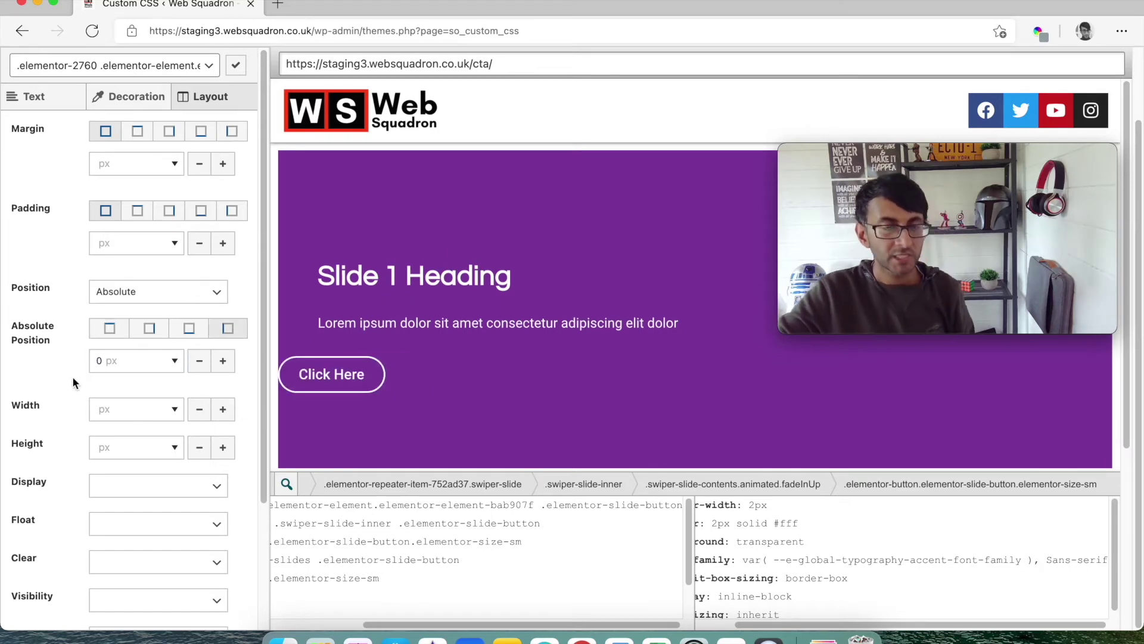
Set the button's Position to Relative, with the offset measured from the left side
left_click(190, 289)
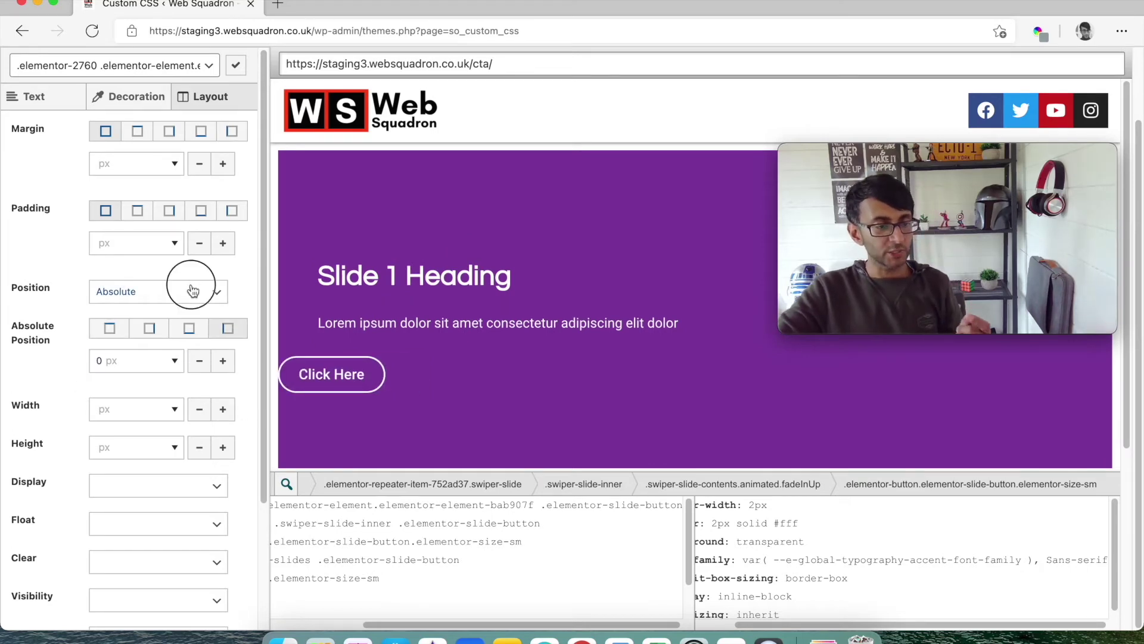
left_click(177, 322)
key("Up")
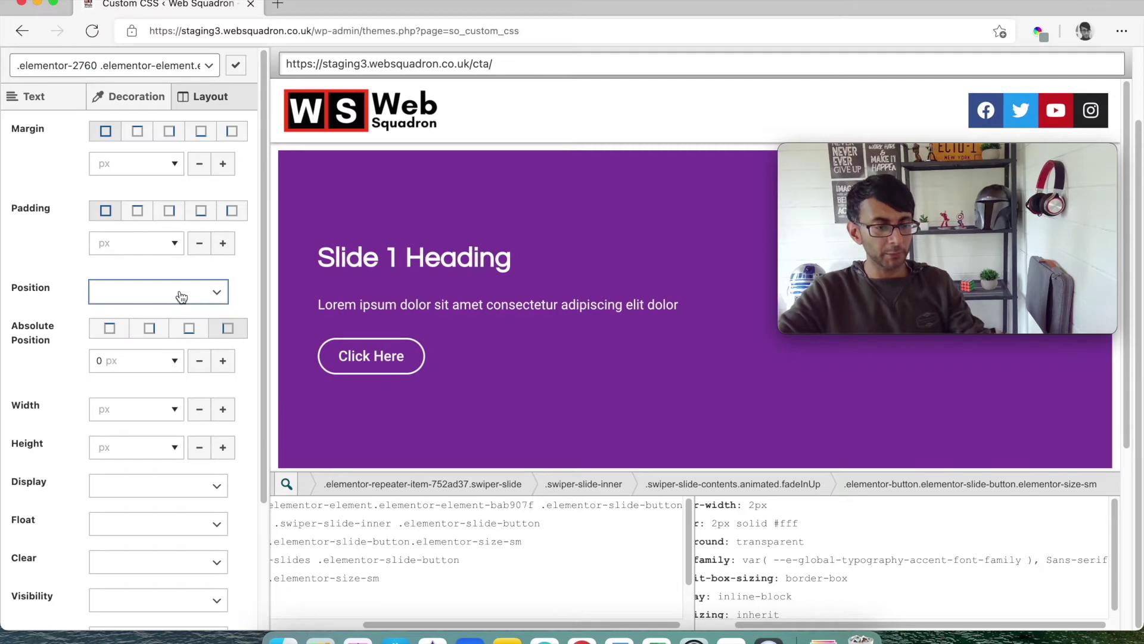
left_click(181, 296)
left_click(177, 348)
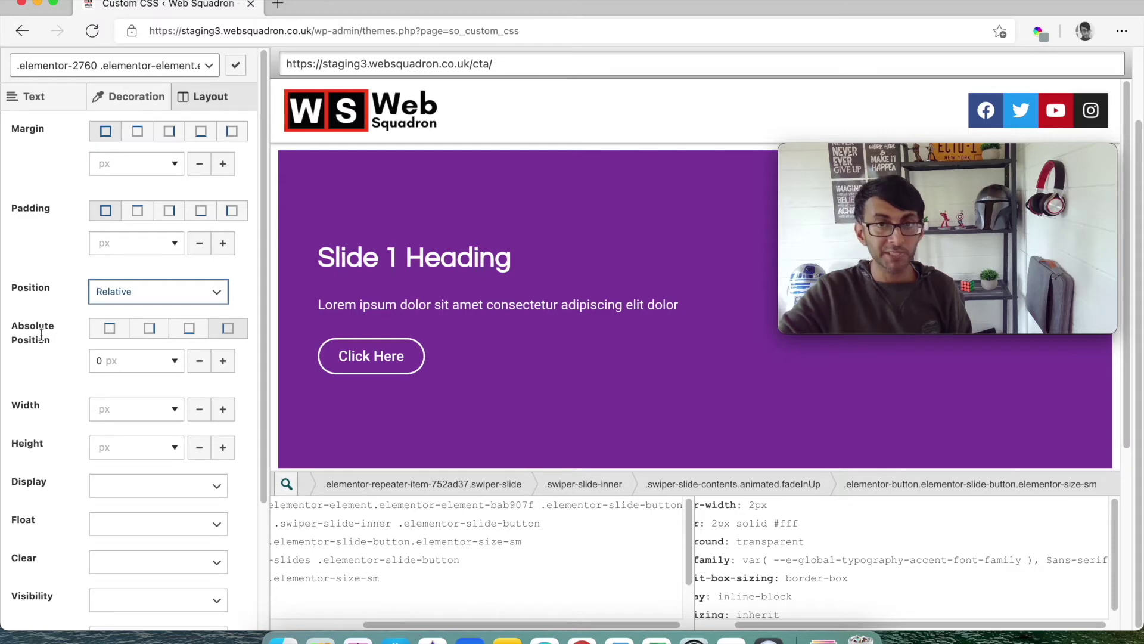
left_click(231, 331)
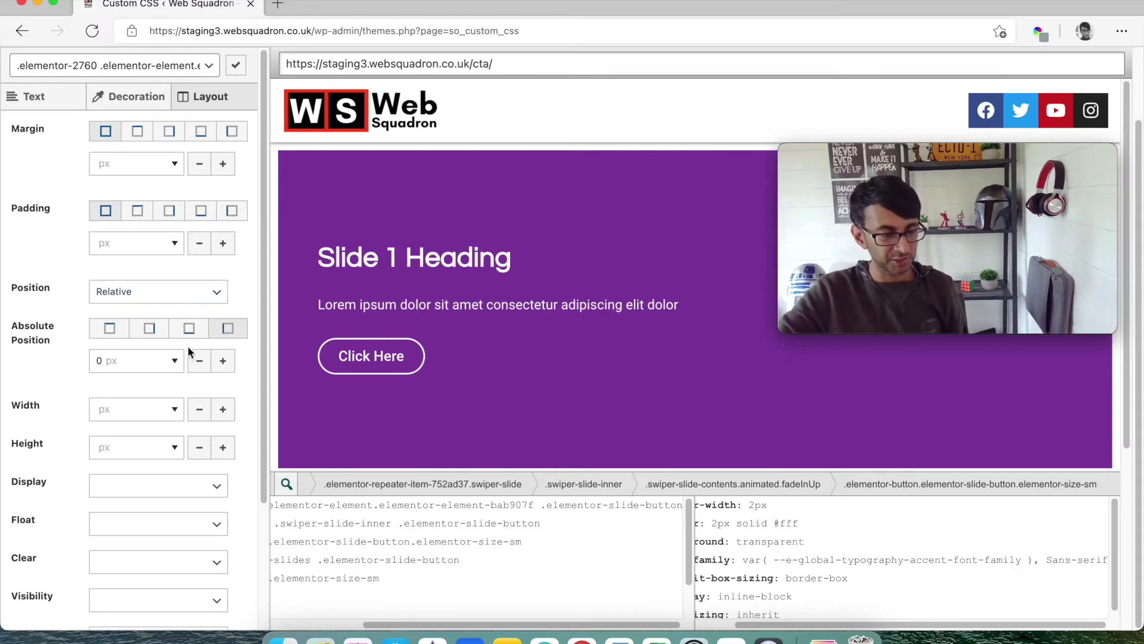
Increase the left offset, trying 600, and settle on 800 px
left_click(222, 360)
left_click(221, 360)
left_click(222, 360)
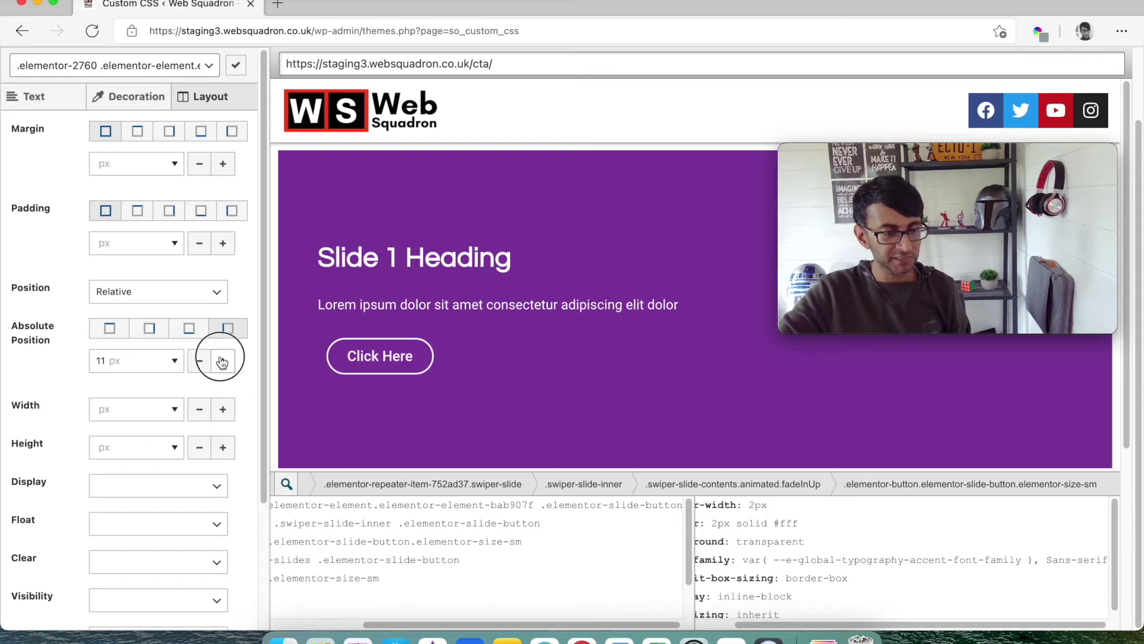
left_click(222, 361)
left_click(222, 361)
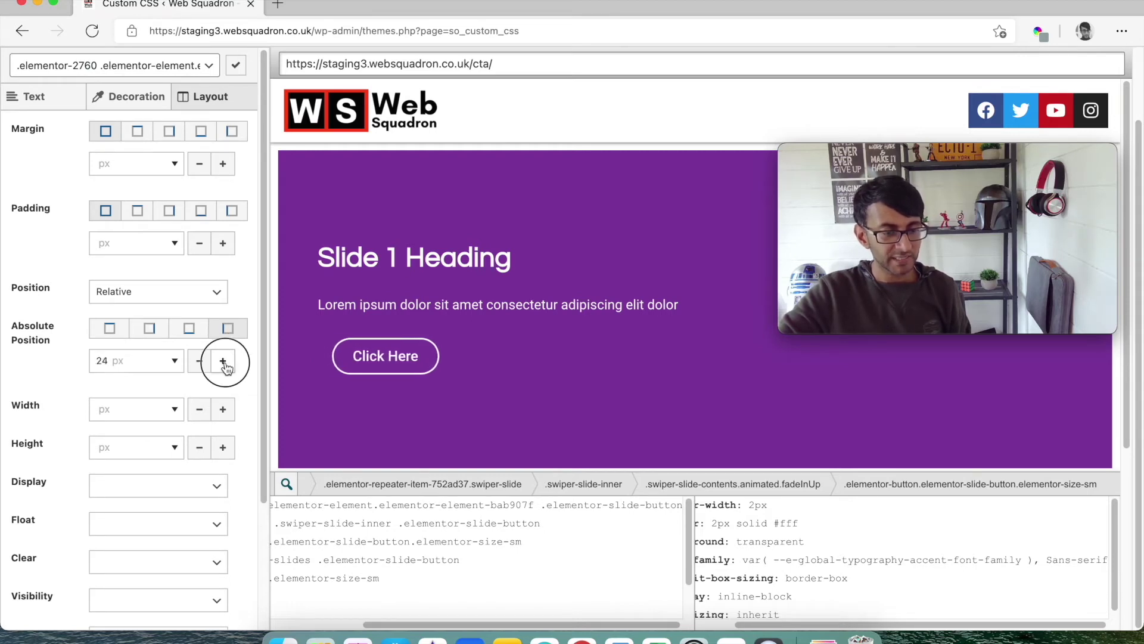
left_click(224, 364)
left_click(223, 361)
left_click(223, 362)
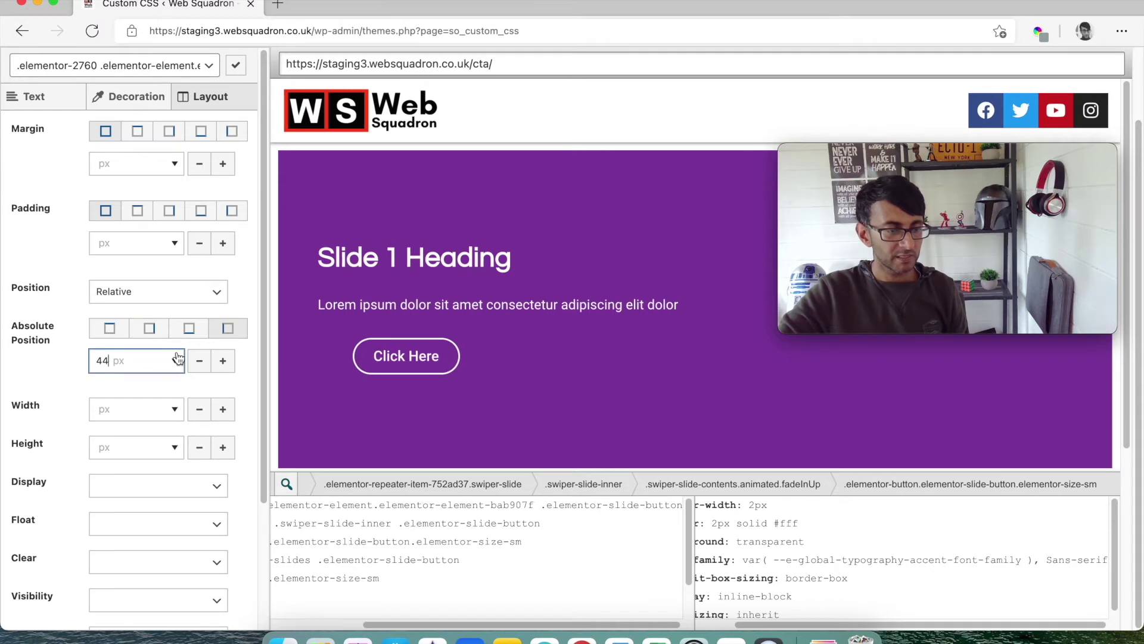
type("0")
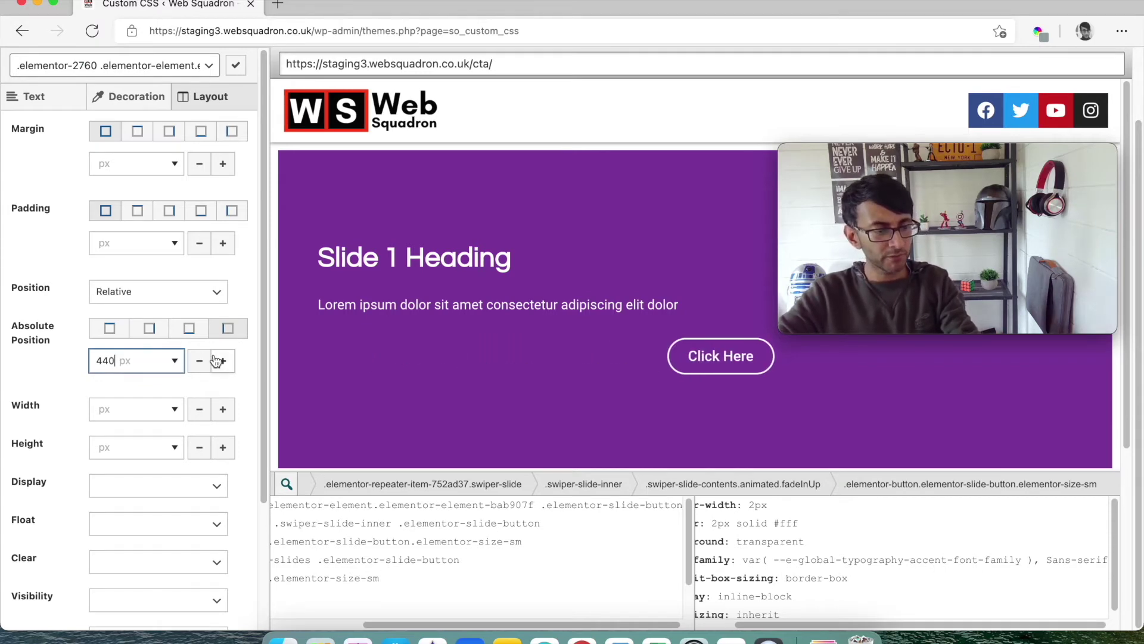
left_click_drag(980, 160, 771, 79)
left_click(108, 361)
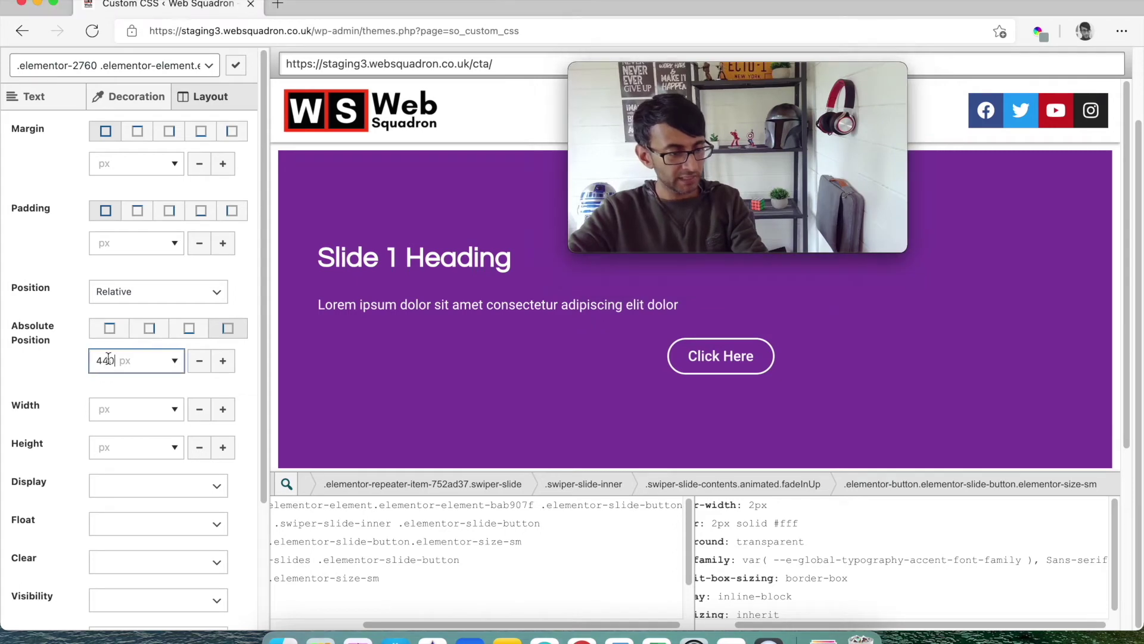
type("600")
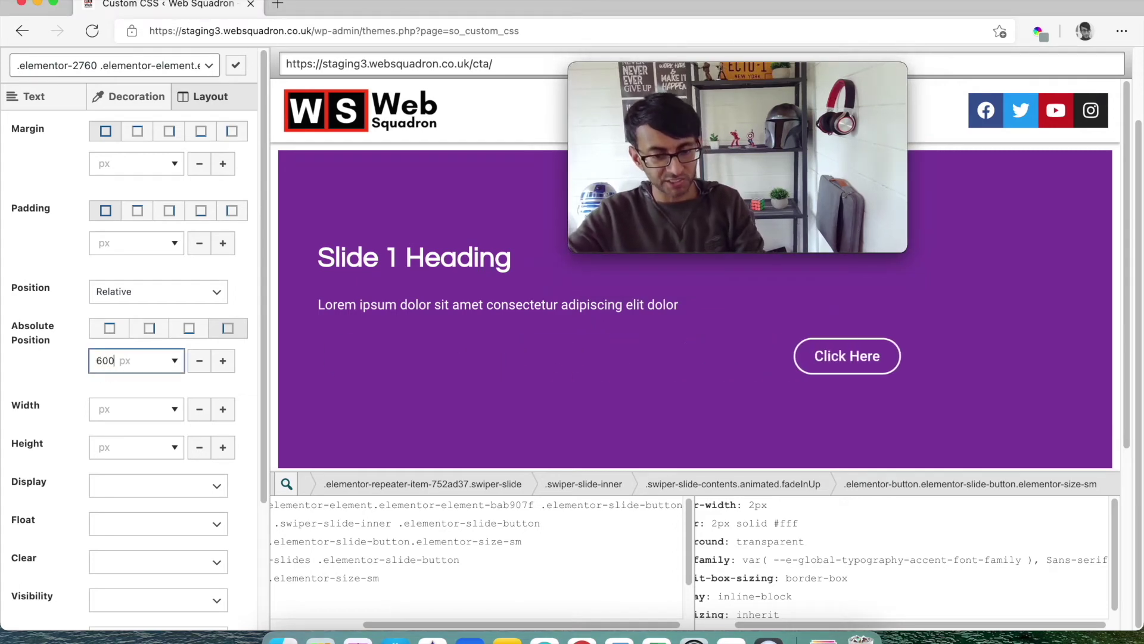
left_click(224, 361)
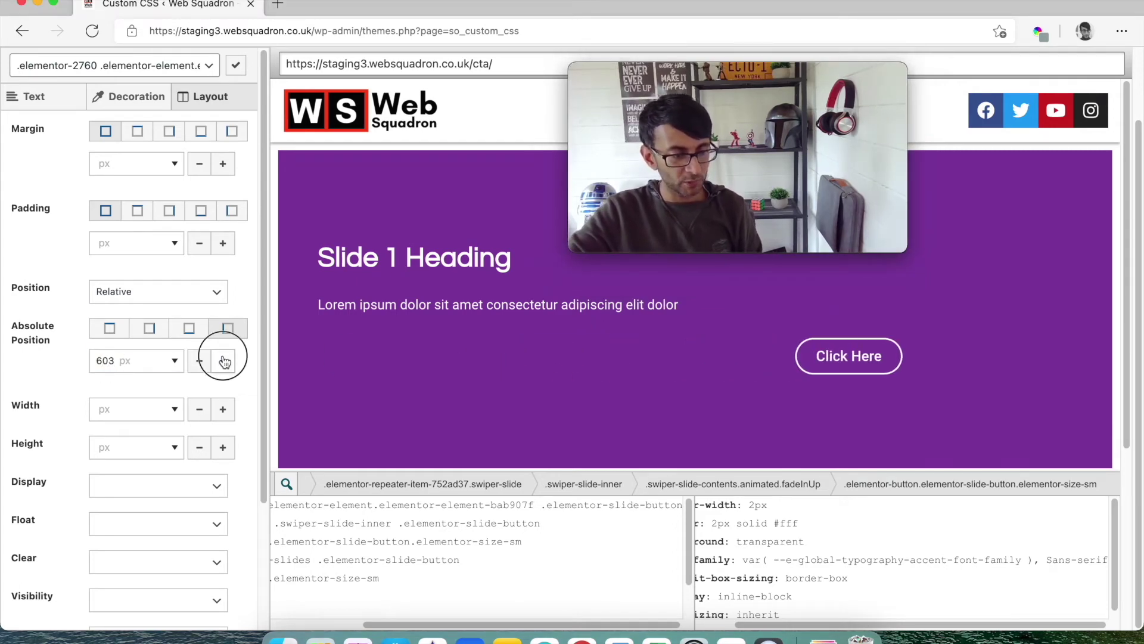
left_click(224, 361)
left_click_drag(119, 364, 76, 364)
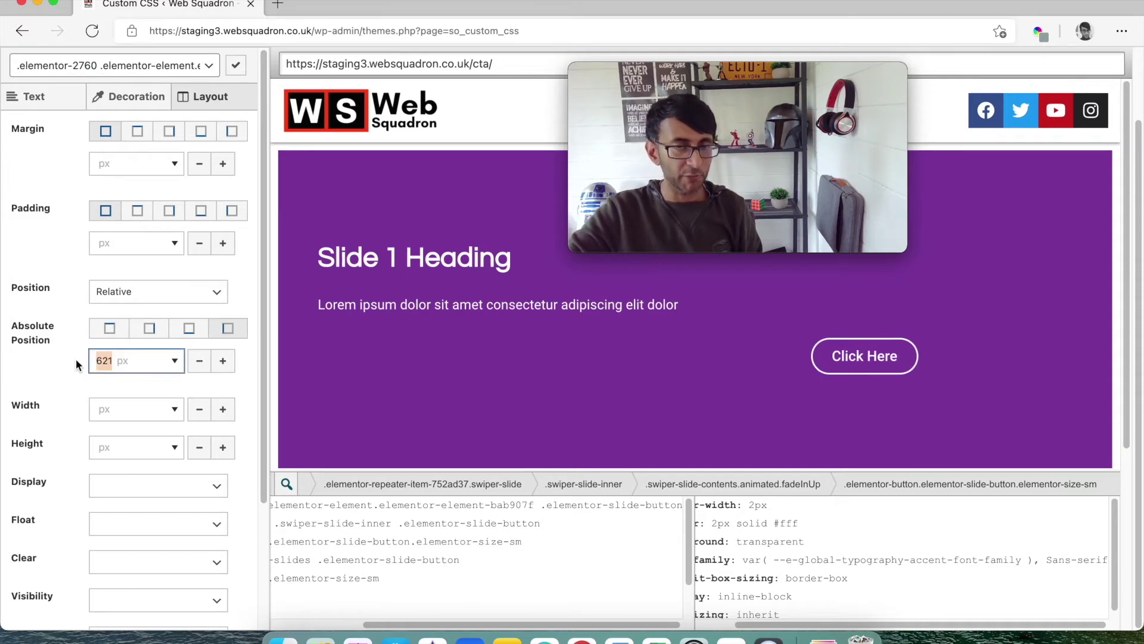
type("800")
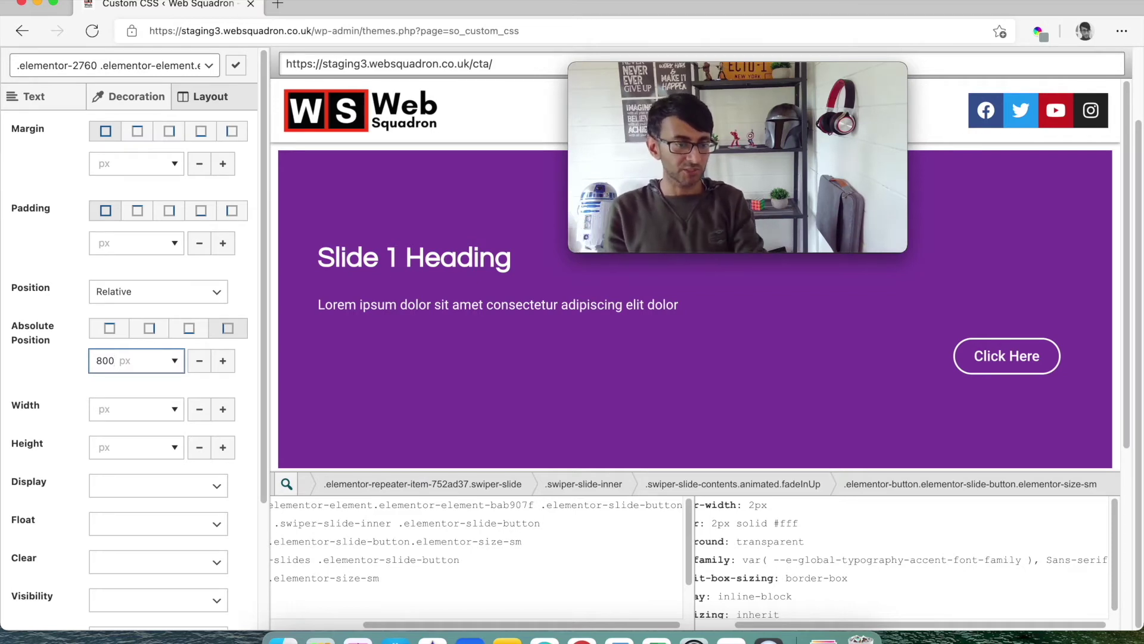
Add a 62 px bottom offset to the button and apply the generated CSS rule
left_click(189, 334)
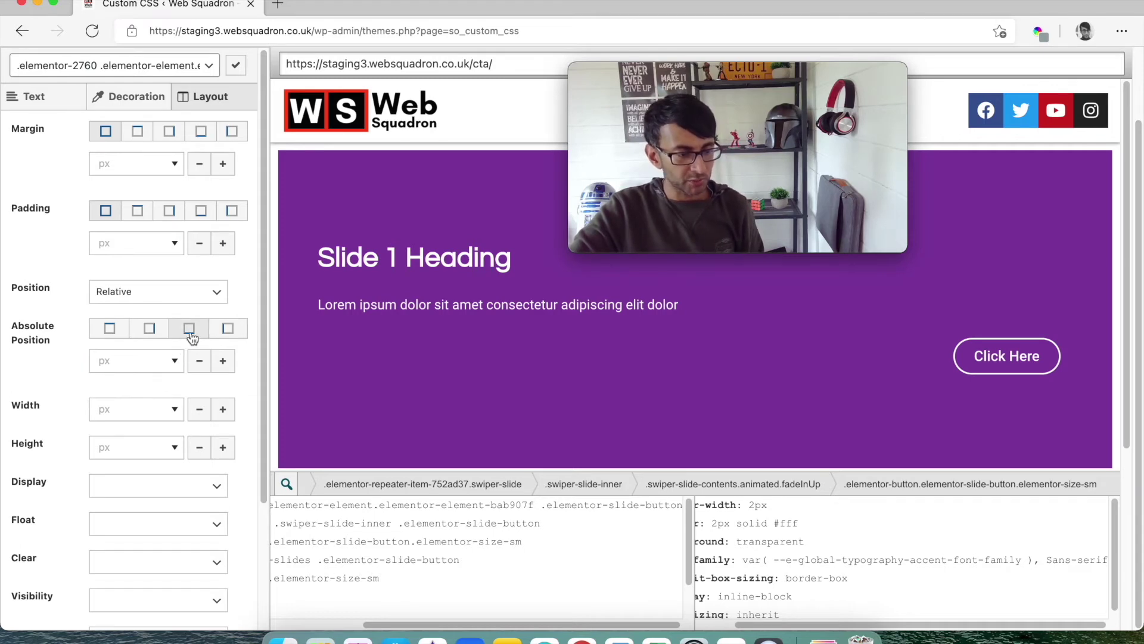
left_click(222, 361)
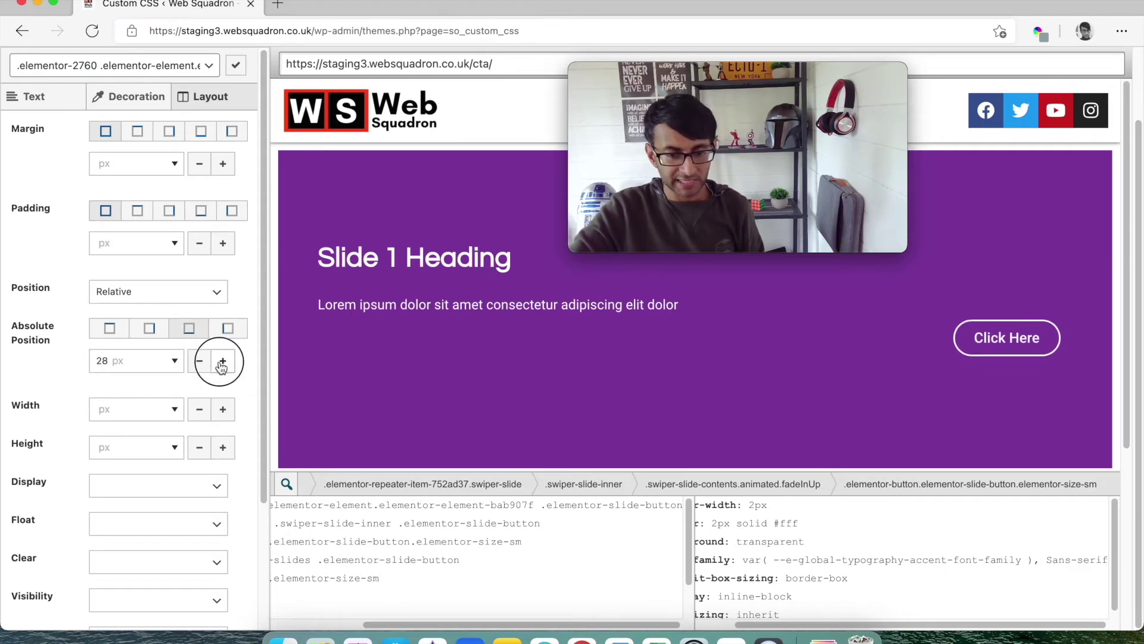
left_click_drag(221, 364, 196, 363)
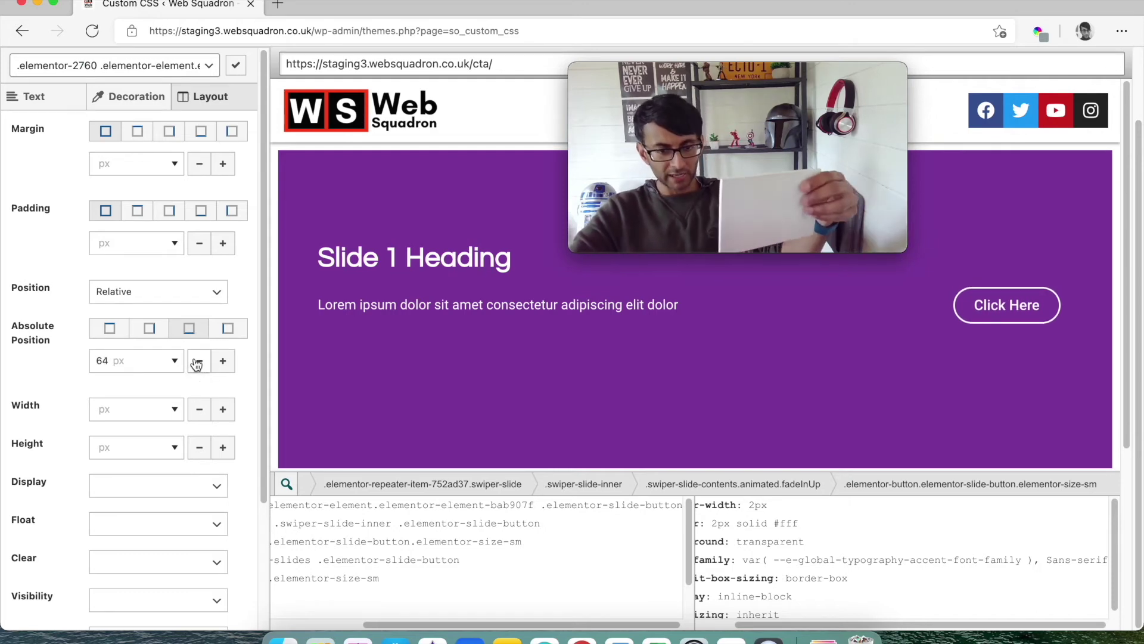
left_click_drag(196, 364, 196, 364)
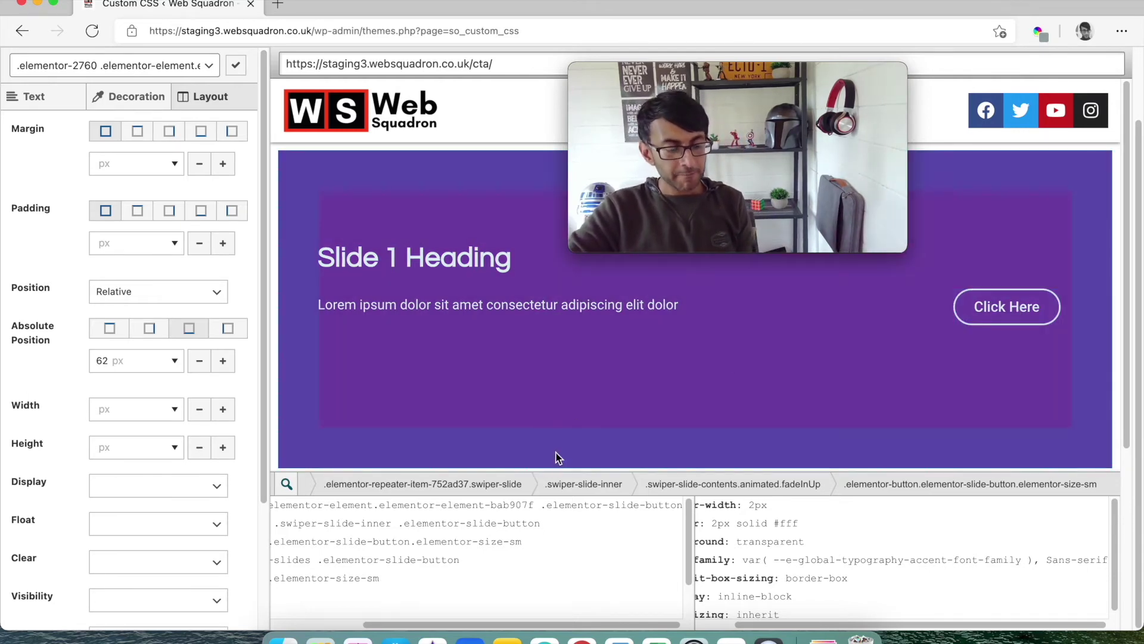
mouse_move(868, 249)
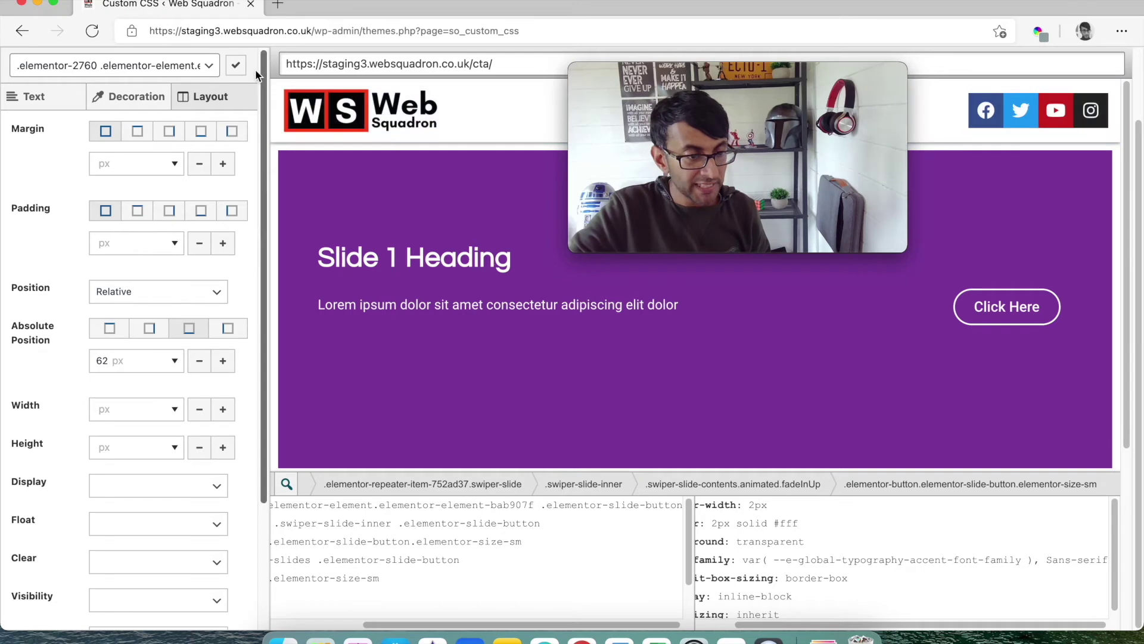
left_click(237, 68)
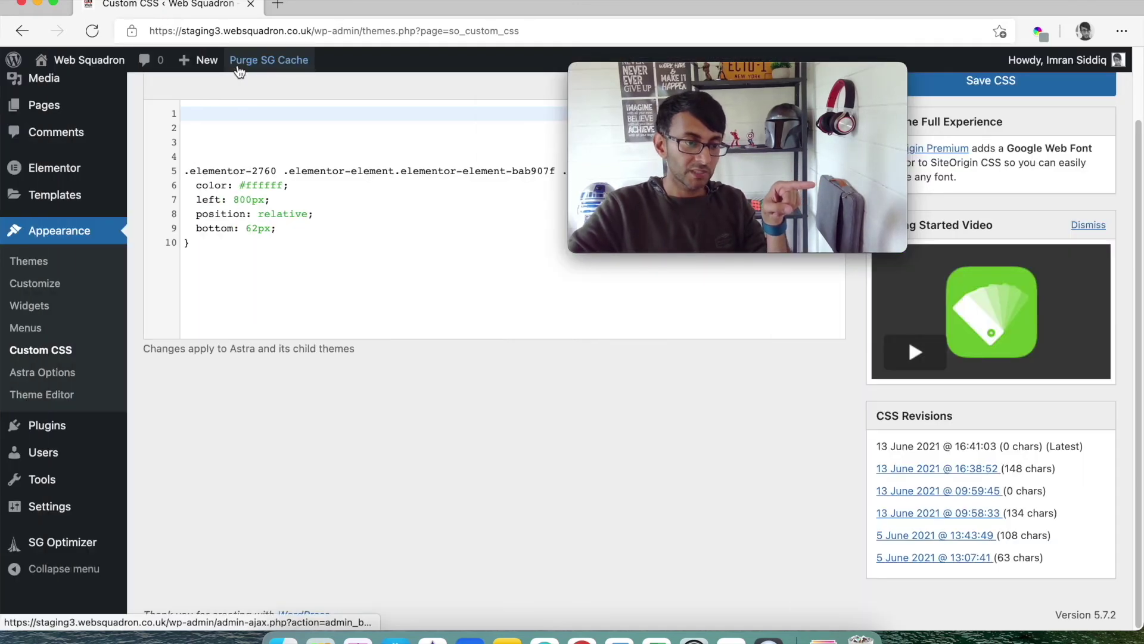
Delete the color declaration, then the whole button rule and its blank lines from Custom CSS
left_click_drag(704, 73, 908, 434)
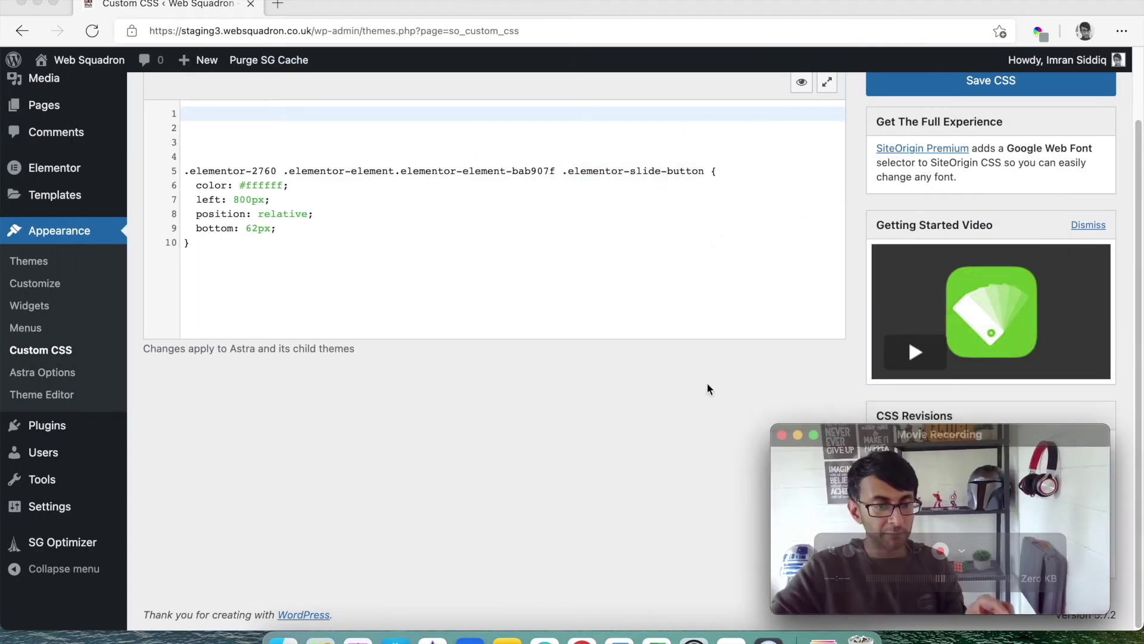
scroll(578, 352, "up", 2)
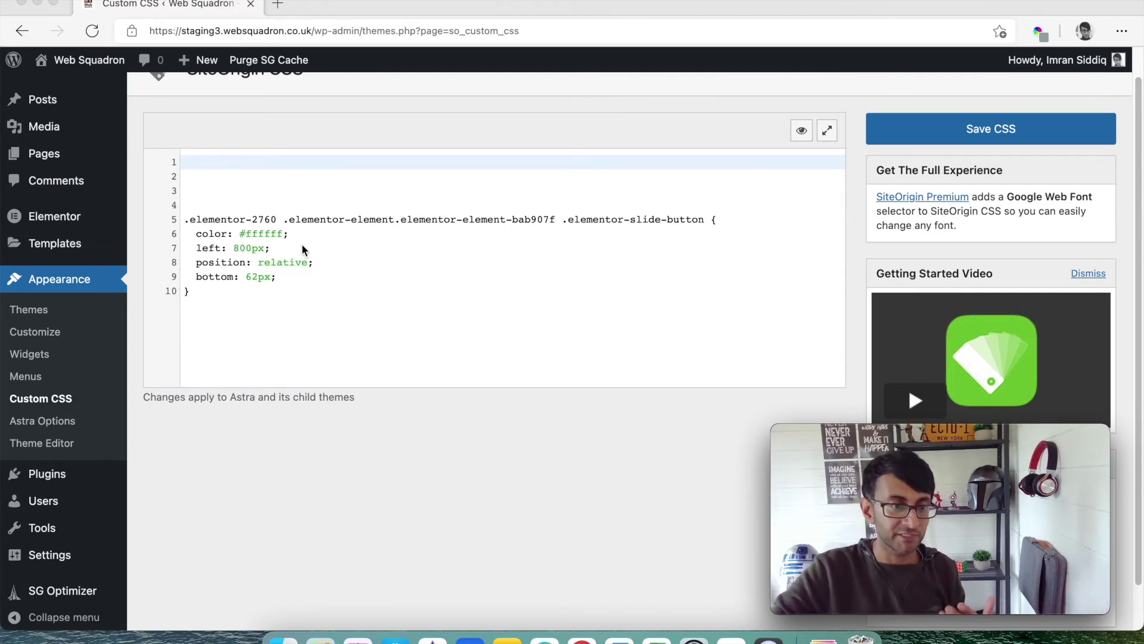
left_click_drag(302, 234, 181, 235)
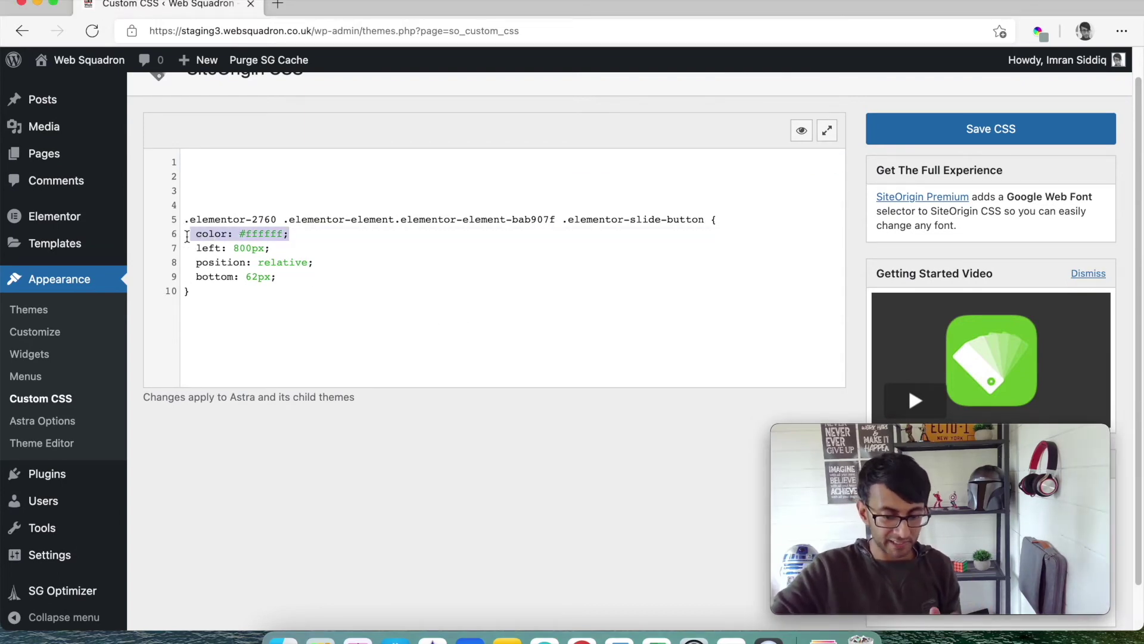
key("BackSpace")
key("BackSpace")
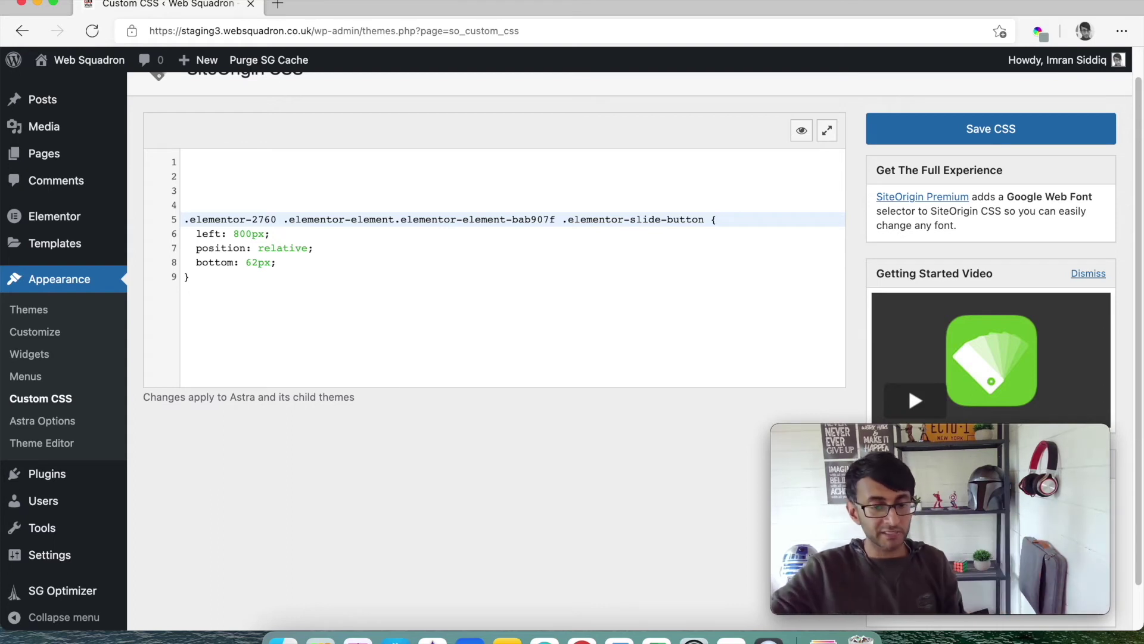
left_click_drag(225, 312, 160, 225)
key("super+c")
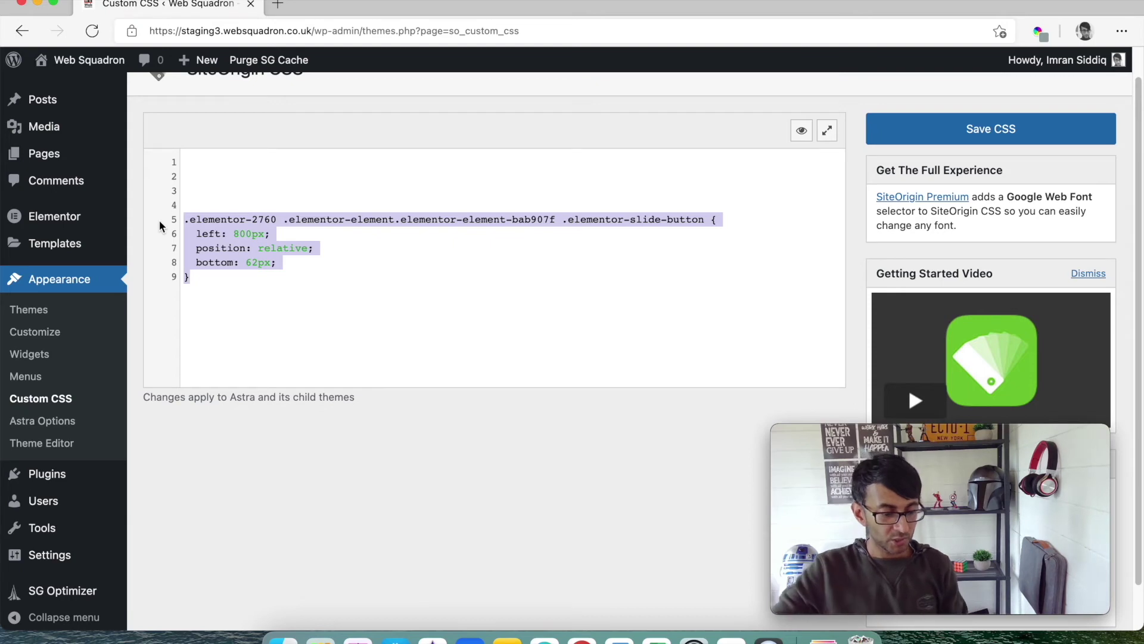
key("BackSpace")
key("BackSpace")
key("BackSpace")
key("BackSpace")
key("BackSpace")
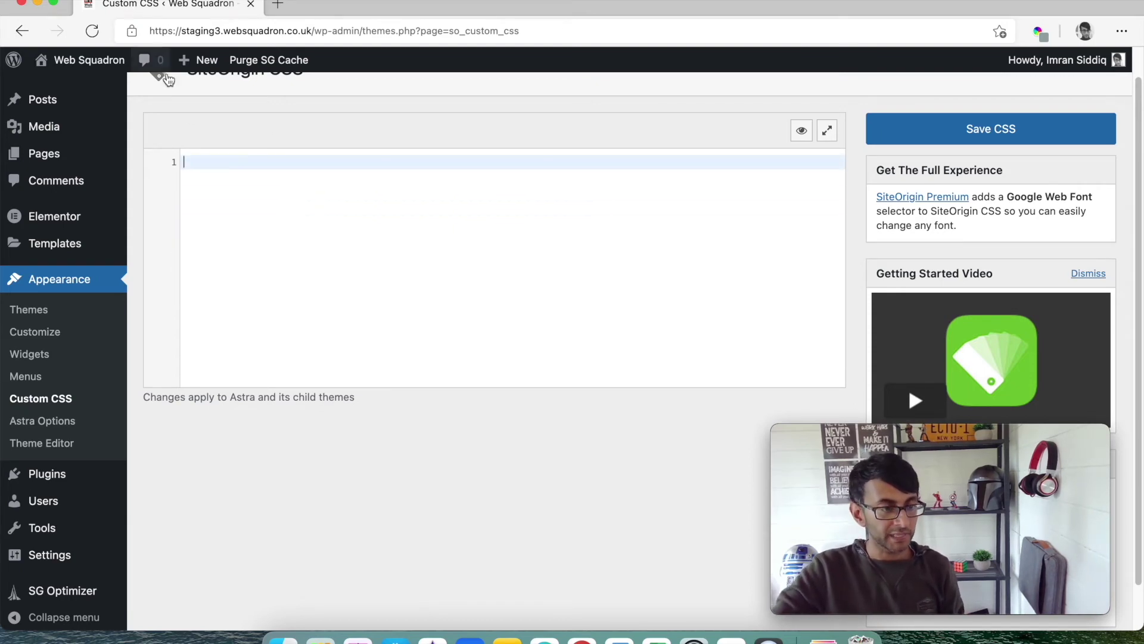
Save the emptied CSS and open the CTA page in Elementor from All Pages
left_click(983, 133)
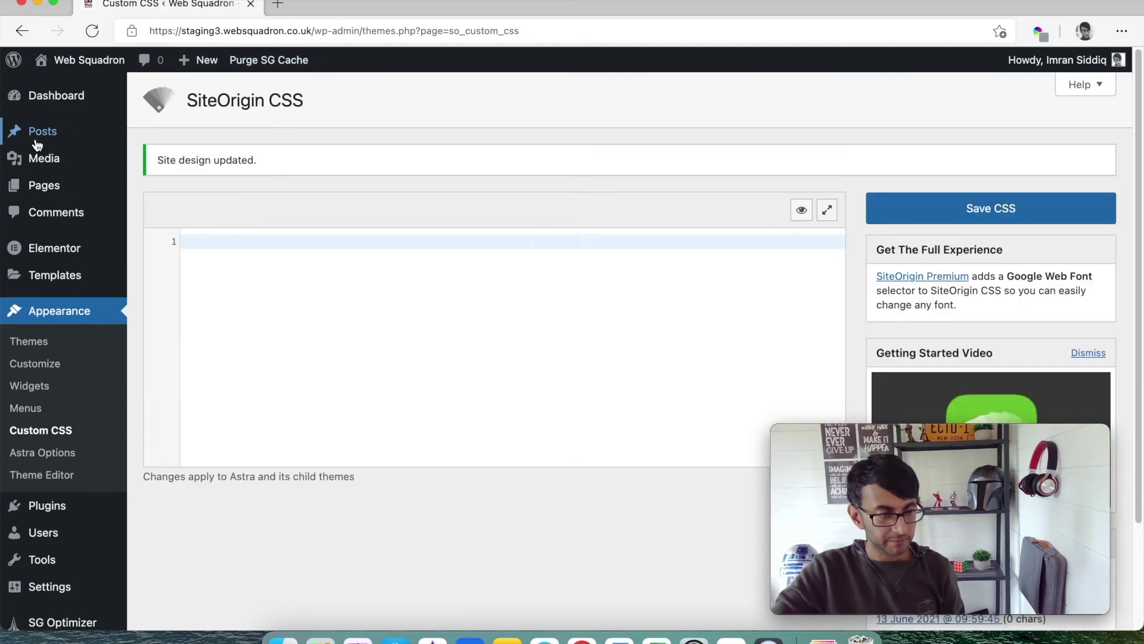
left_click(158, 187)
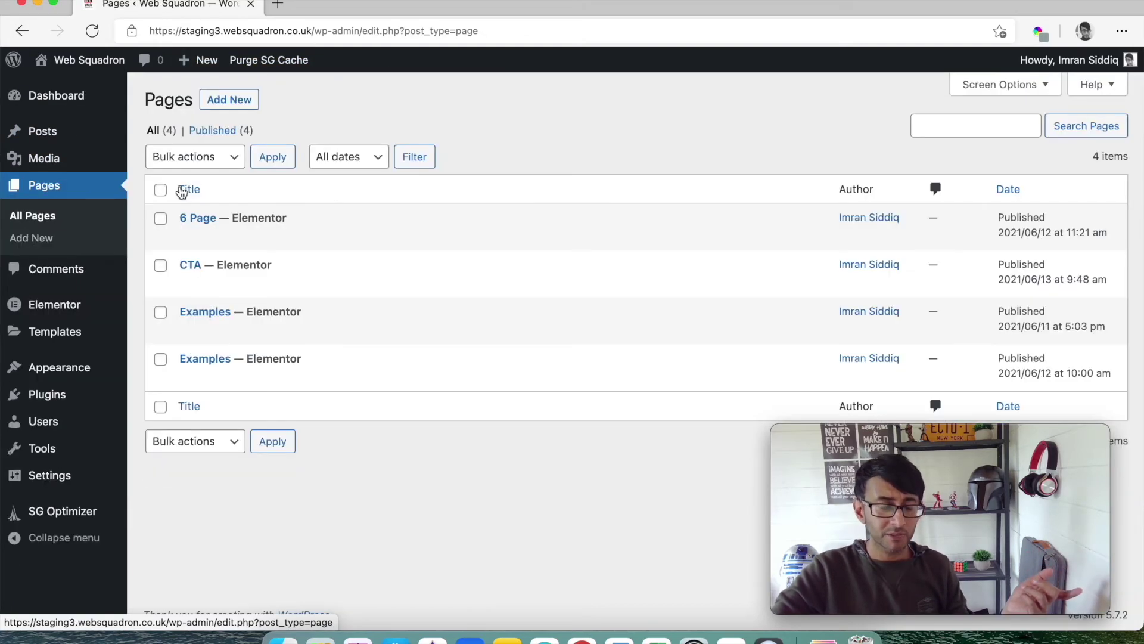
left_click(449, 283)
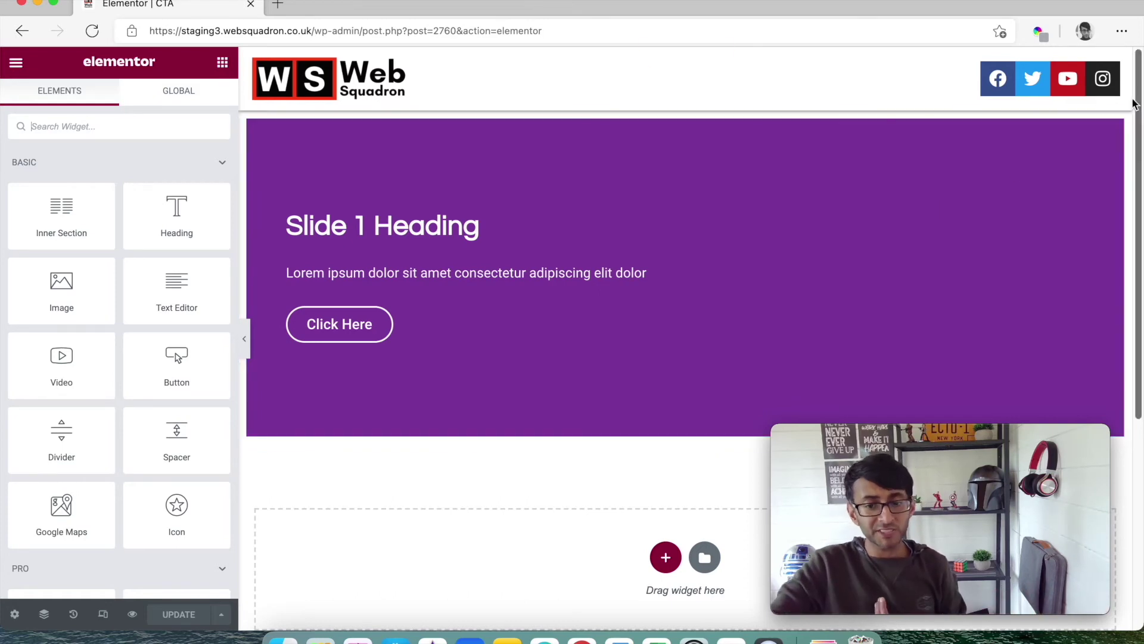
Paste the button rule (left 800px, relative, bottom 62px) into the slider's Custom CSS
left_click(1117, 128)
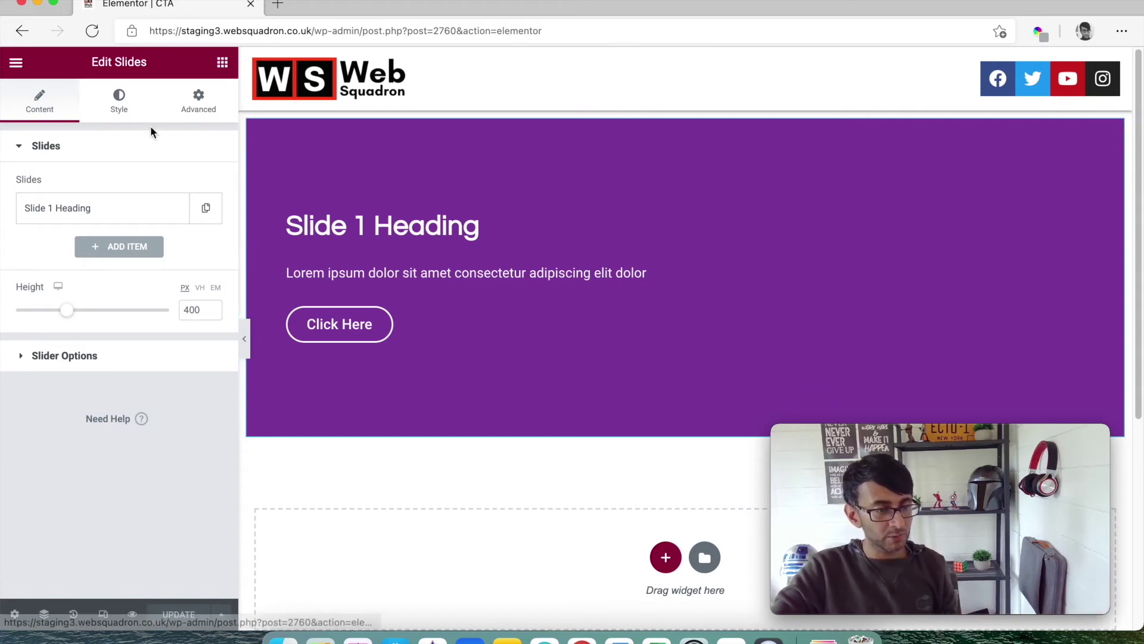
left_click(205, 112)
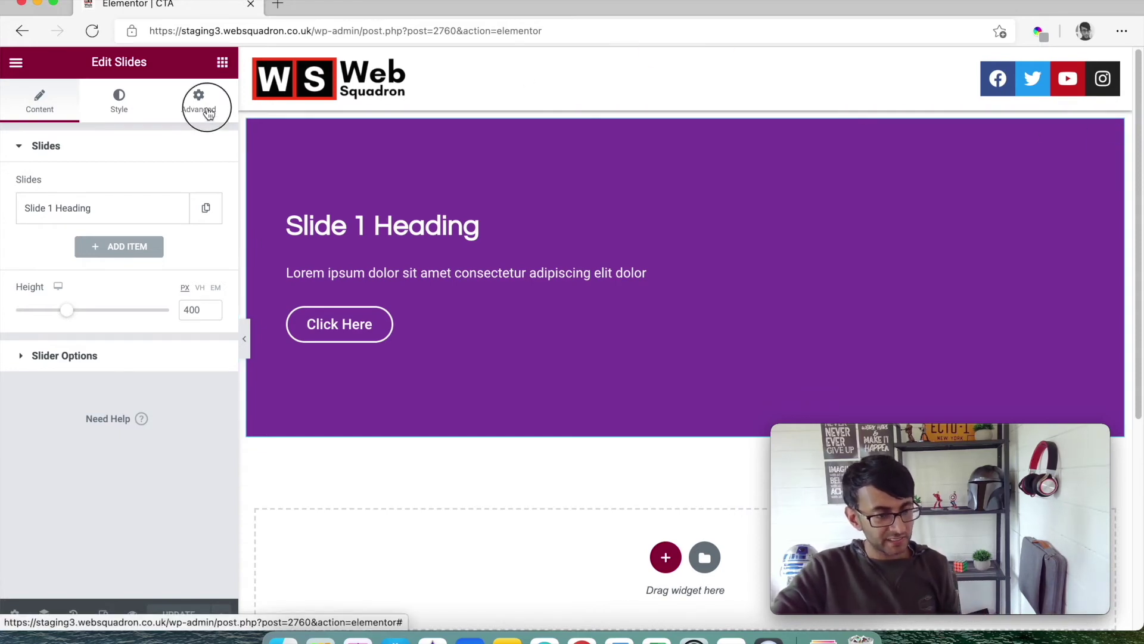
scroll(160, 516, "down", 5)
left_click(141, 489)
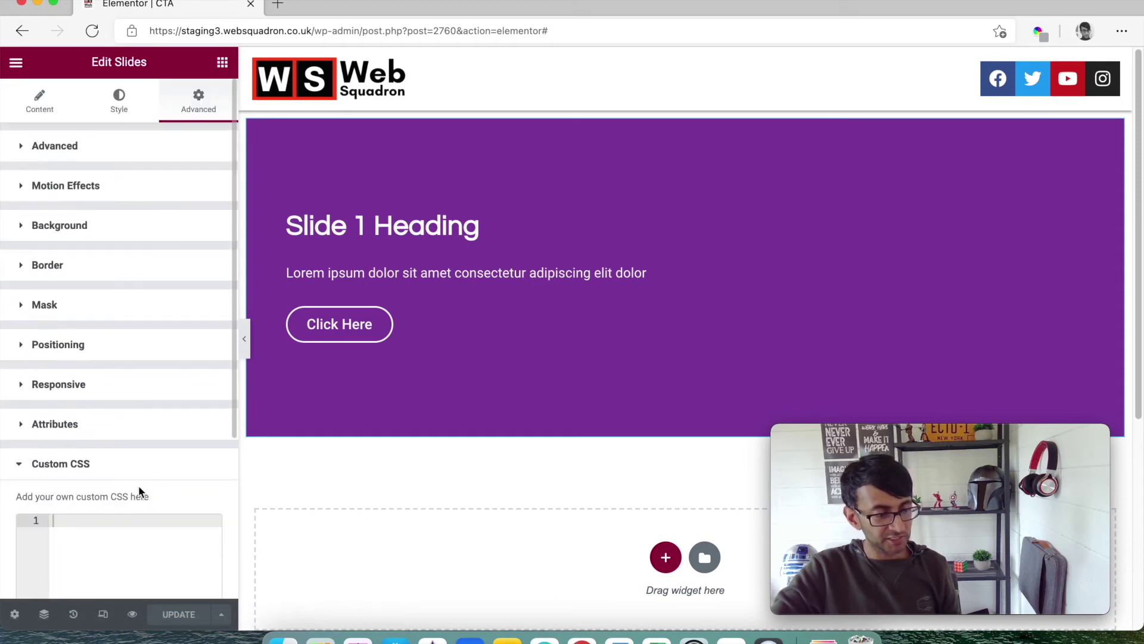
key("super+v")
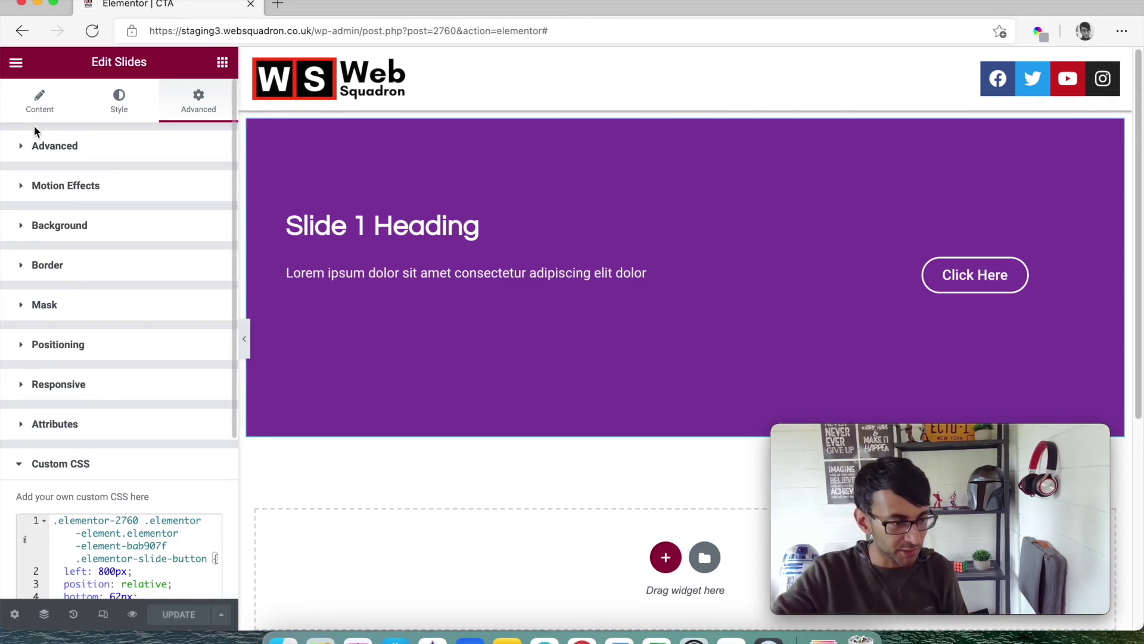
left_click(39, 100)
Duplicate slides until the slider's Slides list holds six items
left_click(206, 210)
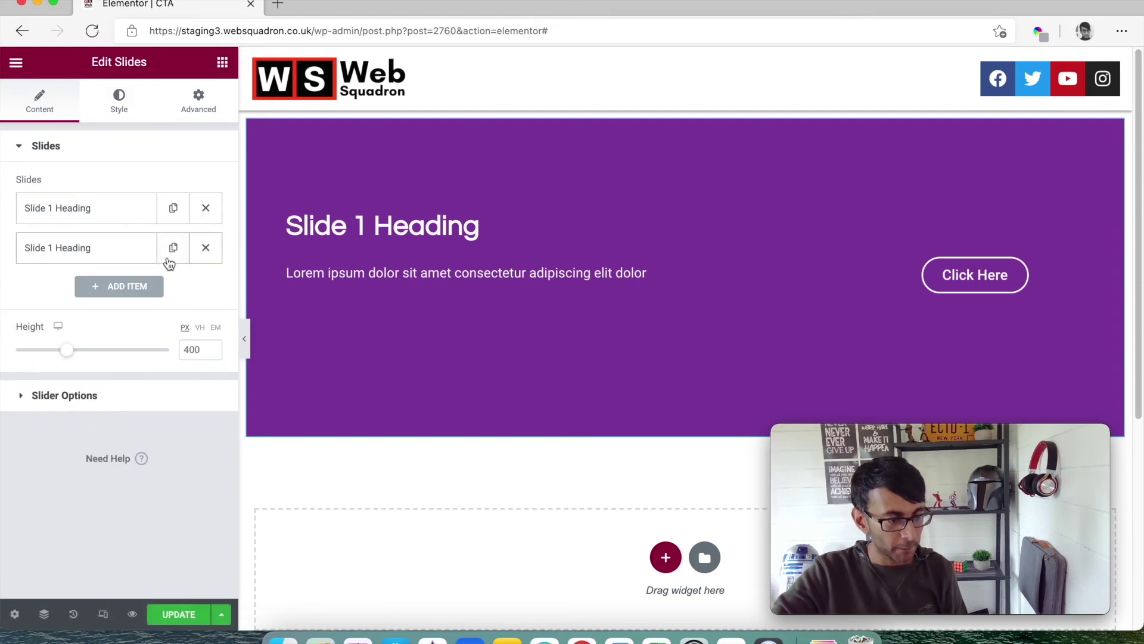
left_click(184, 252)
double_click(185, 253)
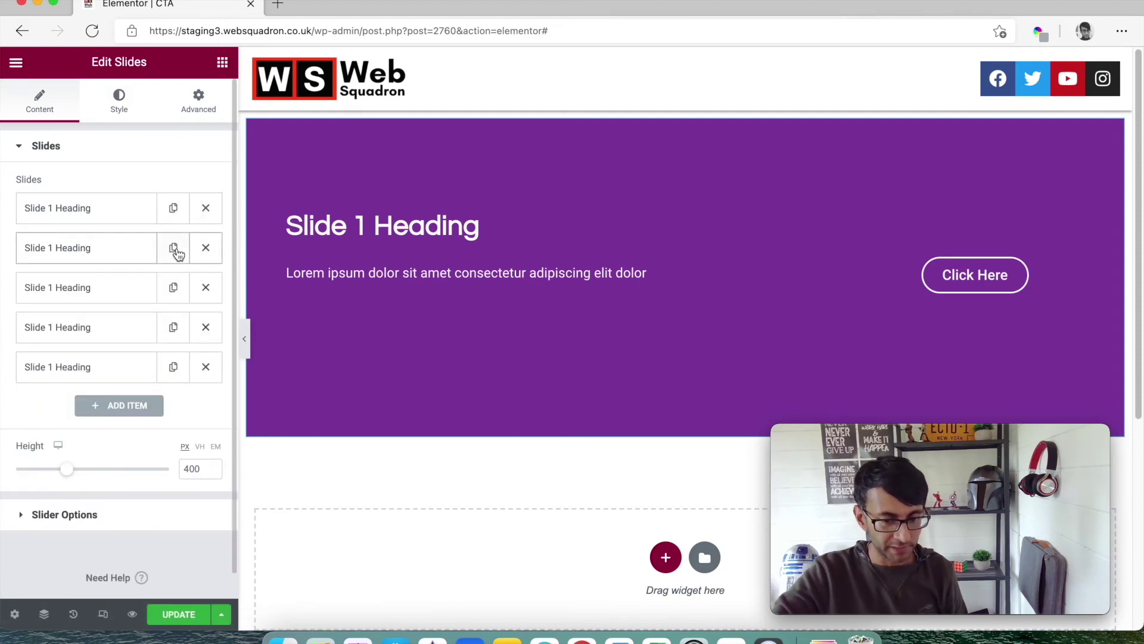
left_click(185, 253)
scroll(133, 513, "down", 2)
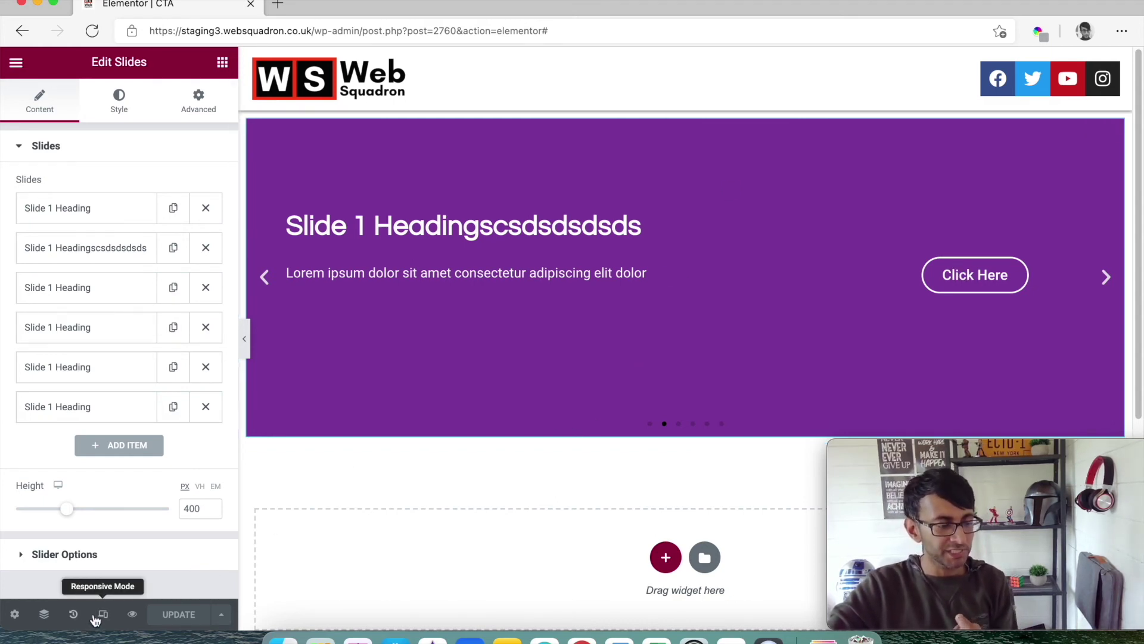
Switch to Responsive Mode and resize the preview to 767px wide
left_click(103, 619)
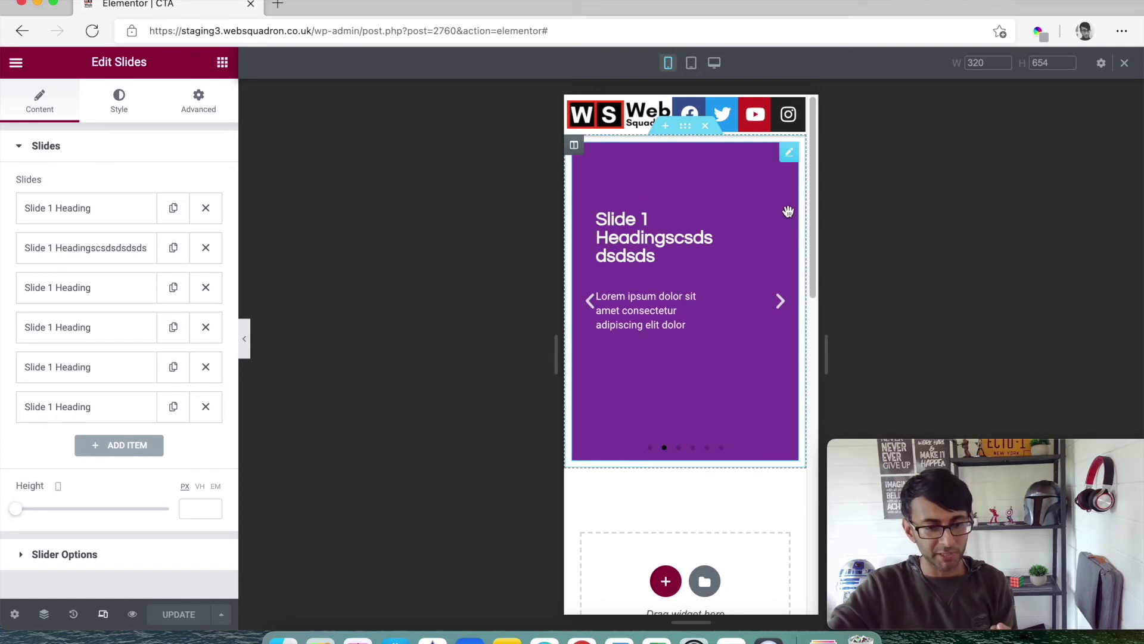
scroll(814, 292, "down", 1)
scroll(755, 305, "up", 1)
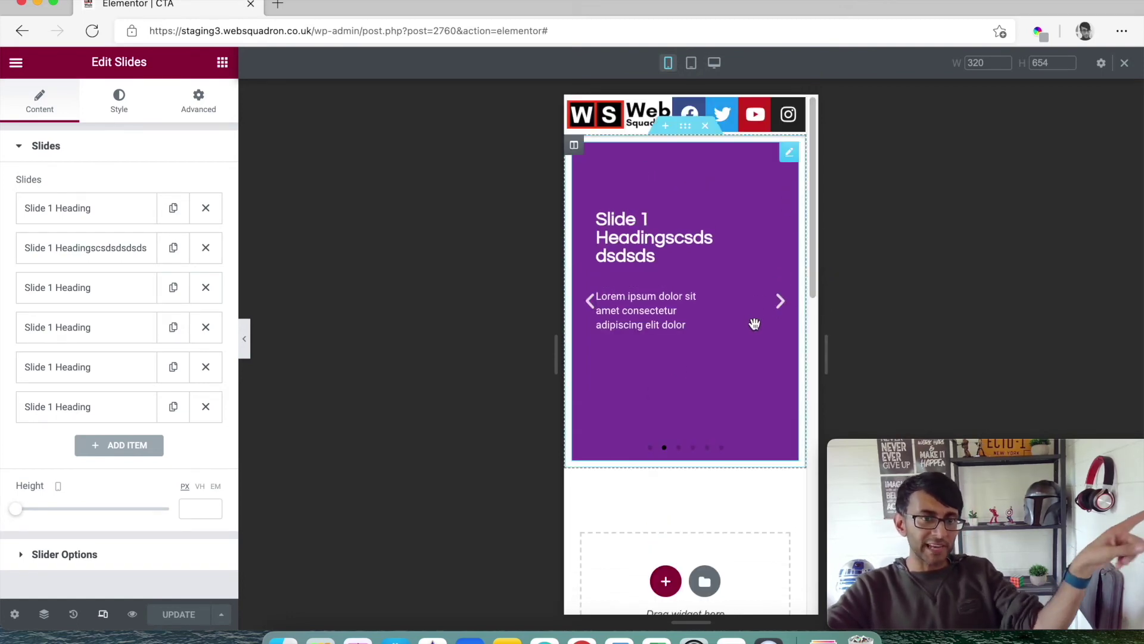
left_click_drag(558, 314, 125, 290)
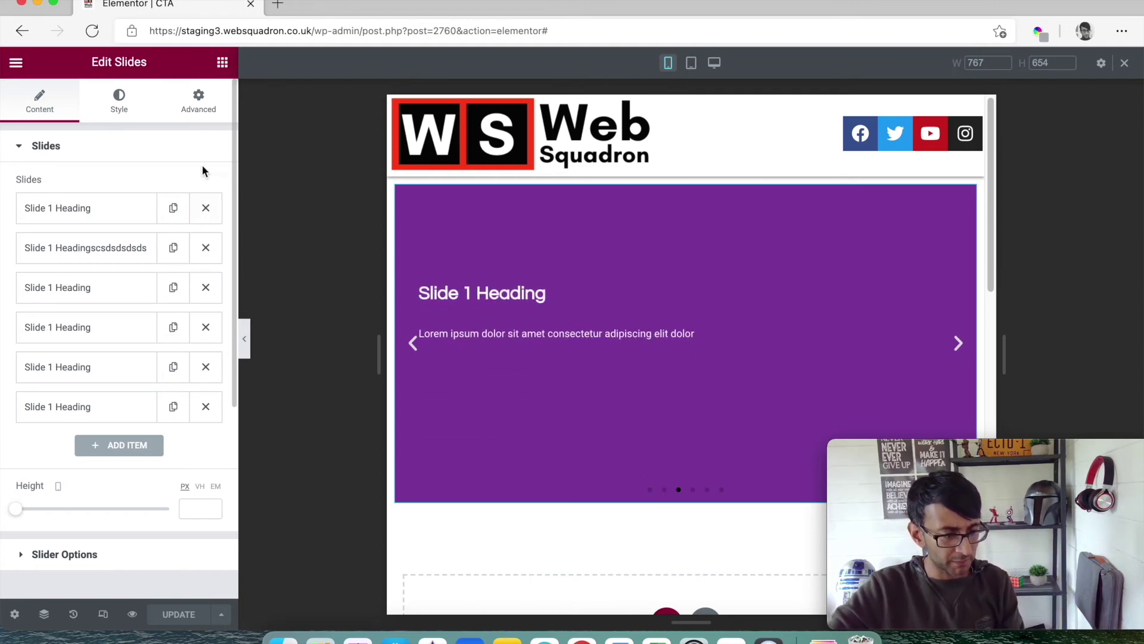
Add two blank lines above the button rule in Custom CSS and return the preview to desktop width
left_click(200, 103)
scroll(184, 480, "down", 4)
left_click(115, 490)
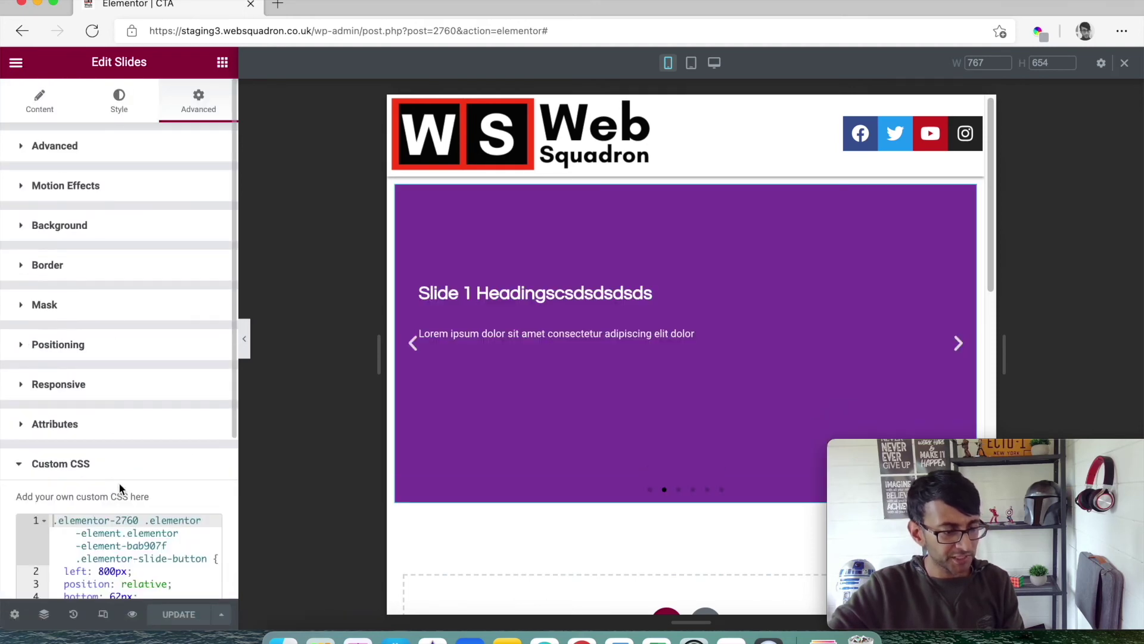
scroll(148, 486, "down", 3)
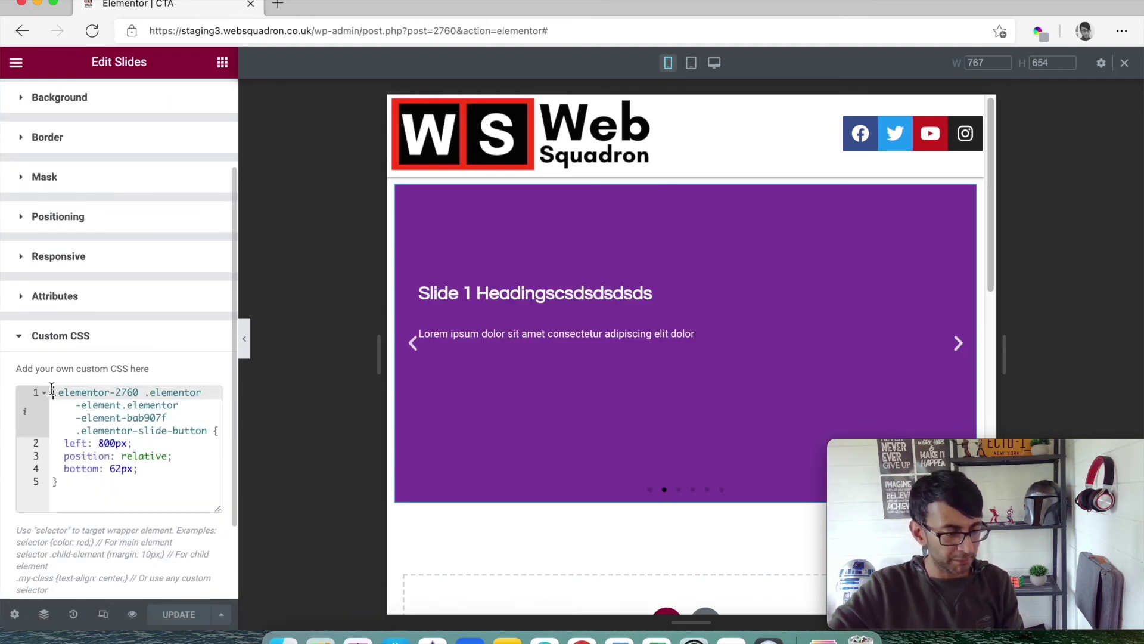
key("Return")
key("Return")
key("Up")
key("Up")
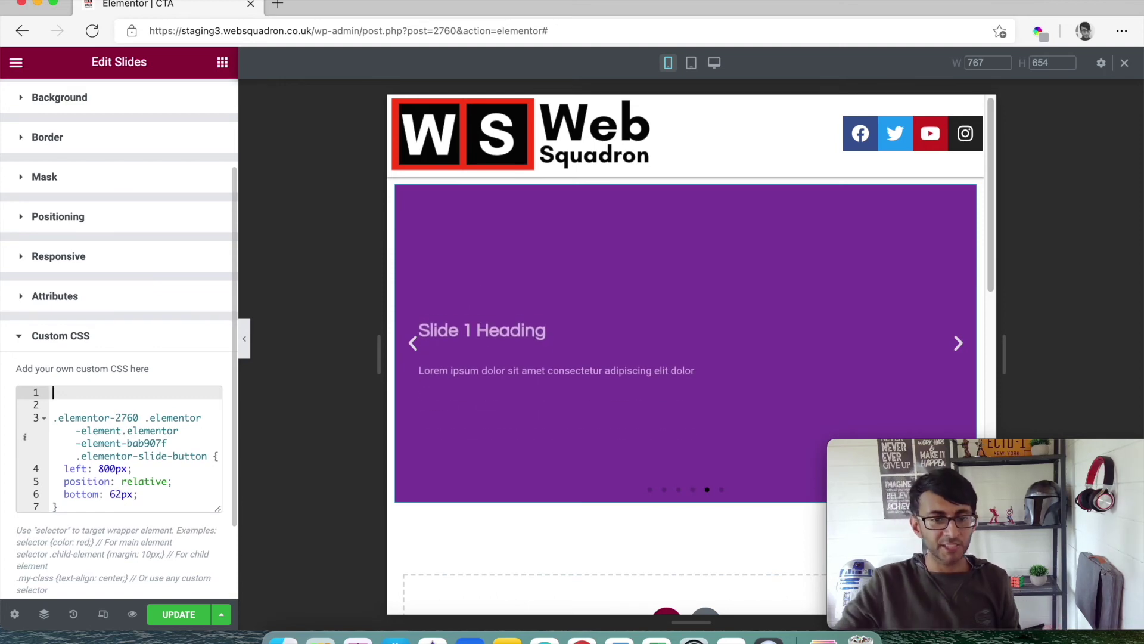
left_click(714, 63)
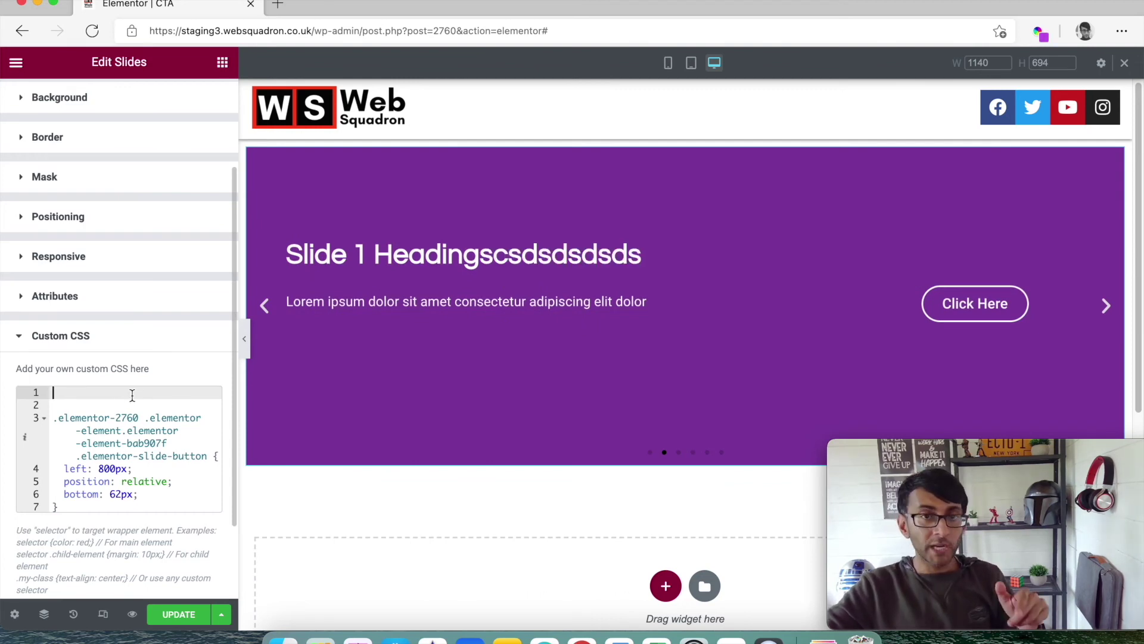
type("@media only screen and (max-width: 600px) {")
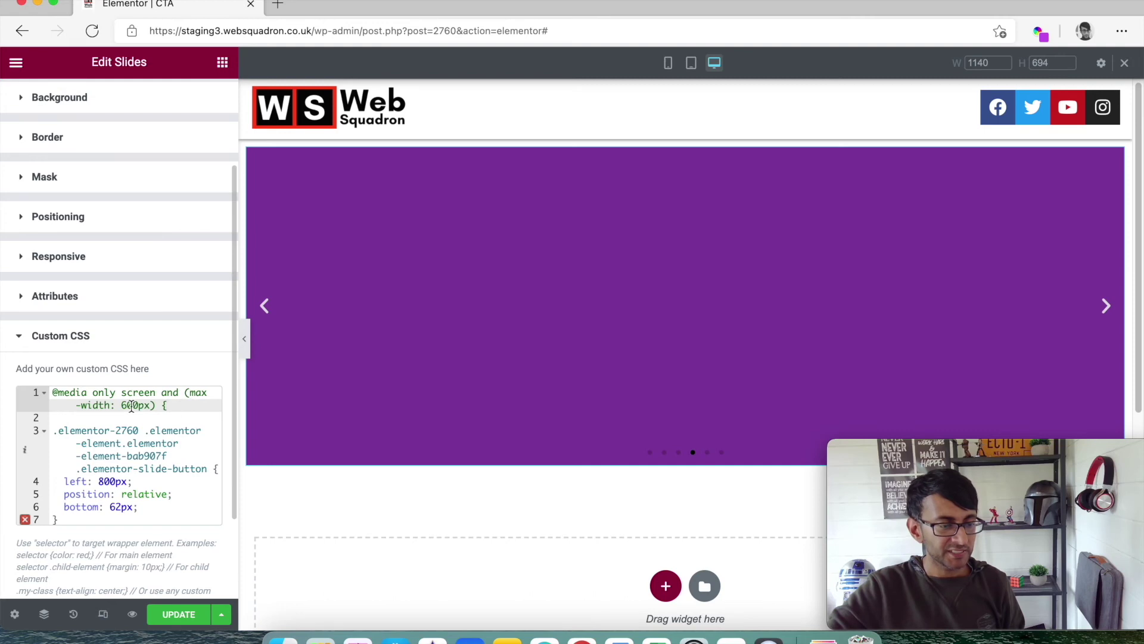
double_click(131, 405)
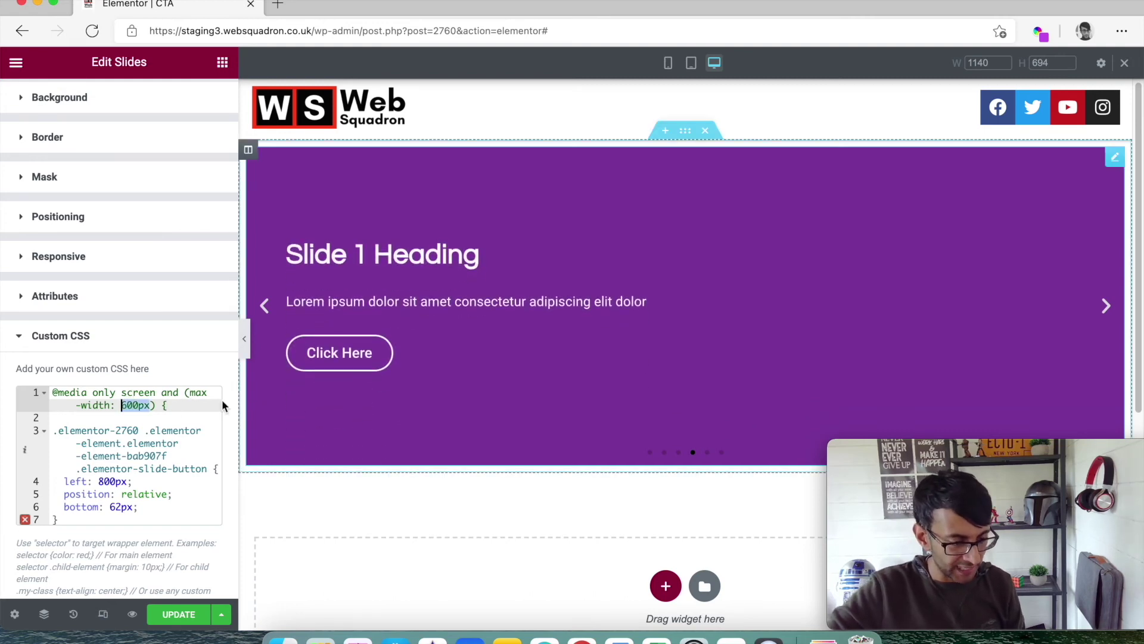
left_click(133, 410)
left_click(127, 405)
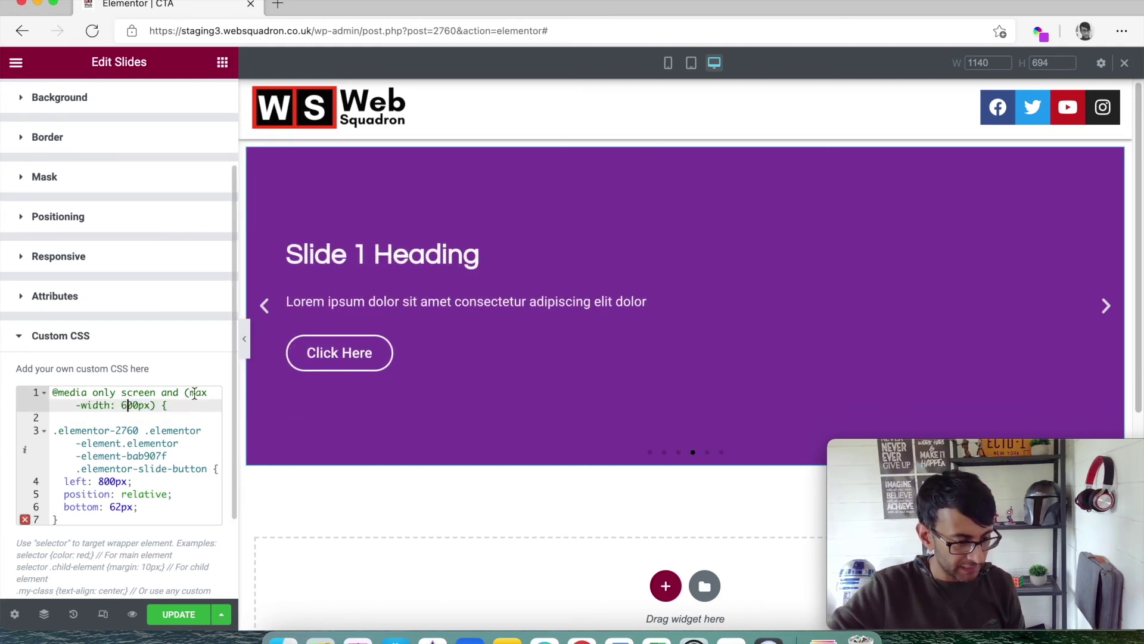
key("BackSpace")
type("8")
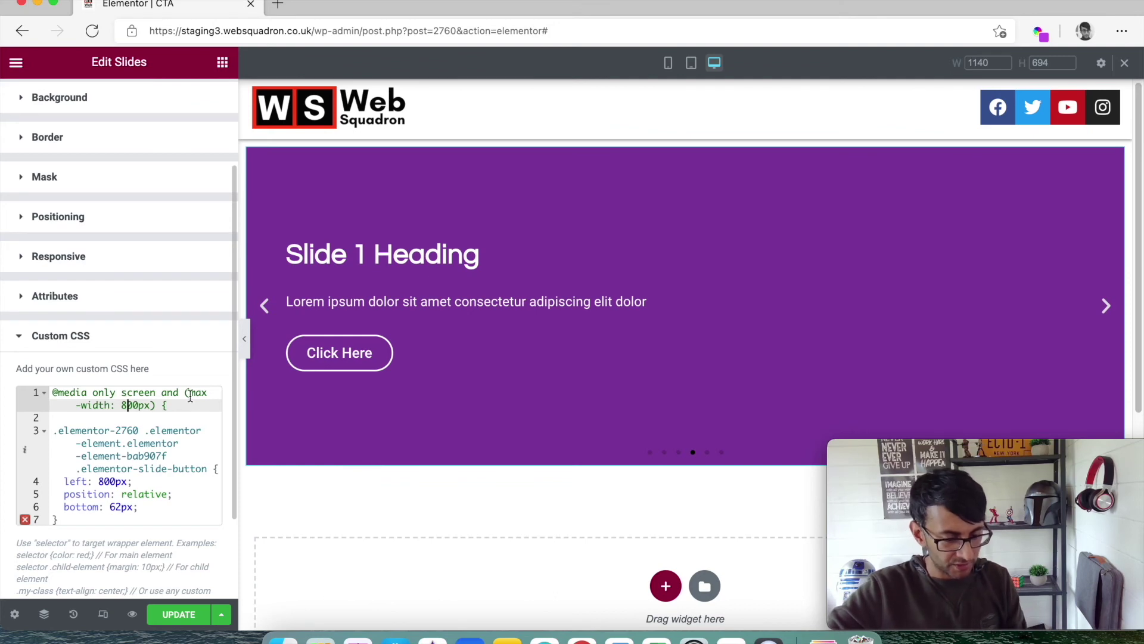
key("BackSpace")
type("9")
Change max-width to min-width in the media query
left_click(196, 394)
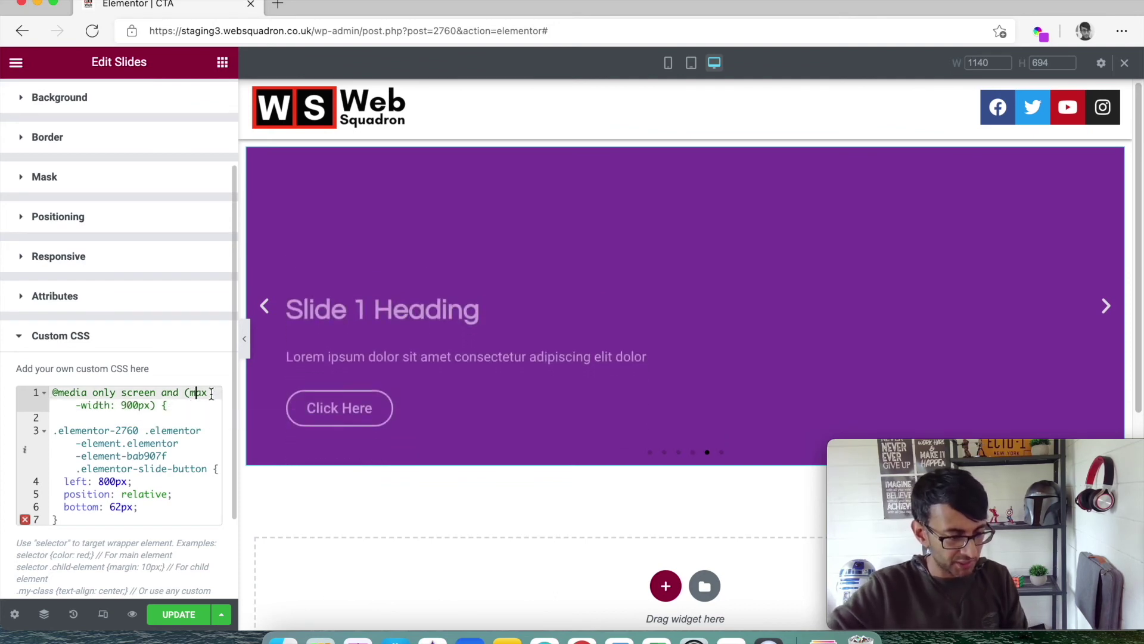
key("Right")
key("Right")
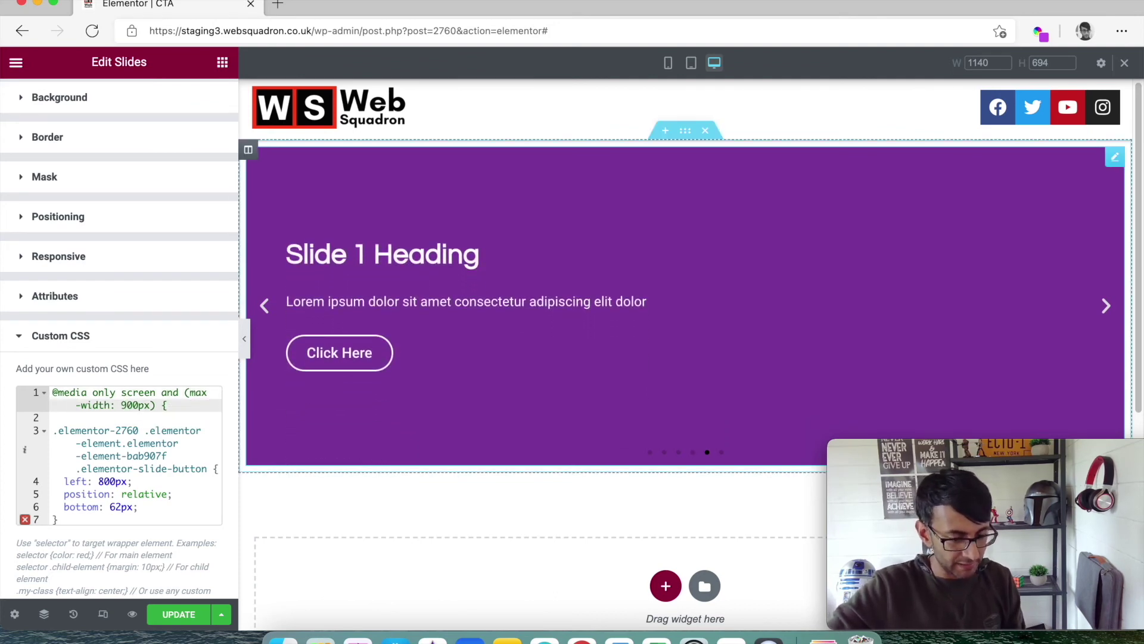
left_click(202, 394)
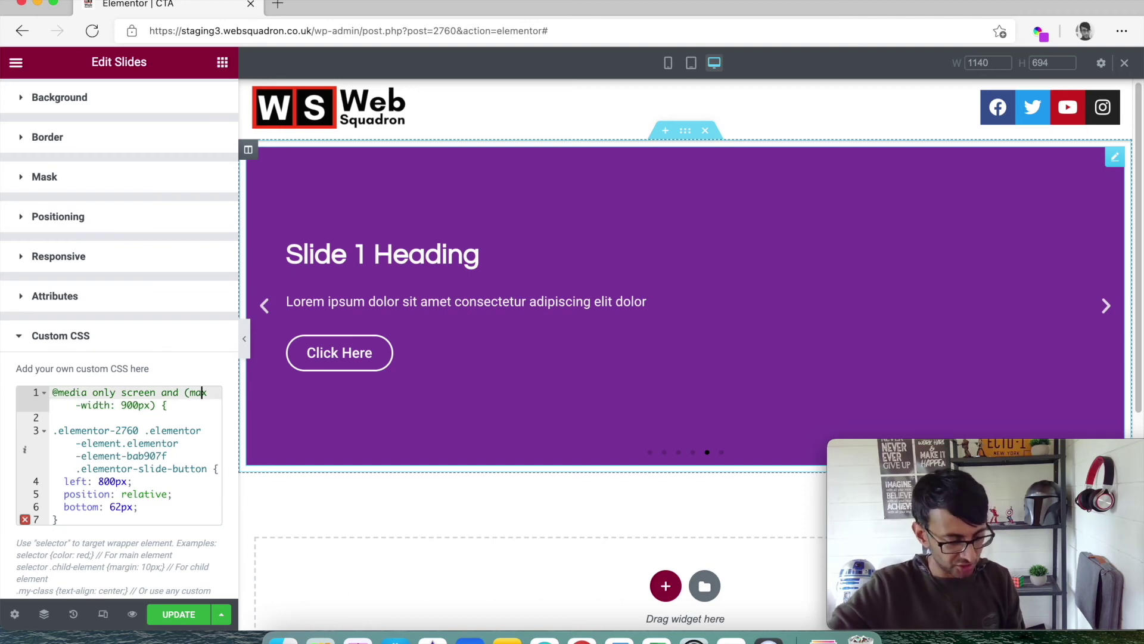
key("Delete")
type("in")
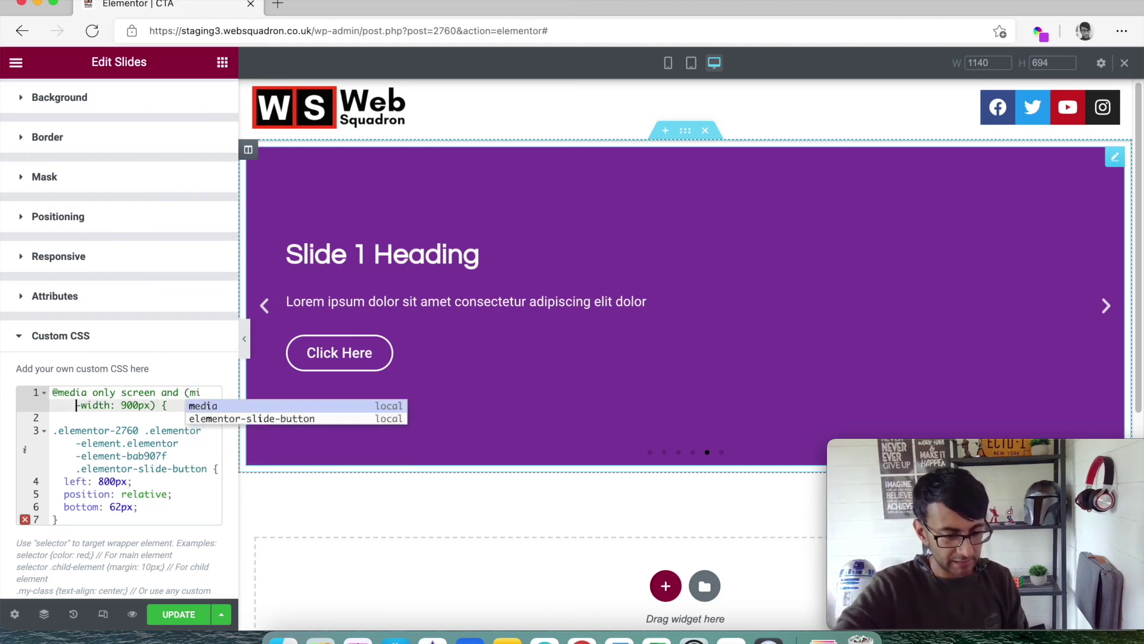
left_click(178, 614)
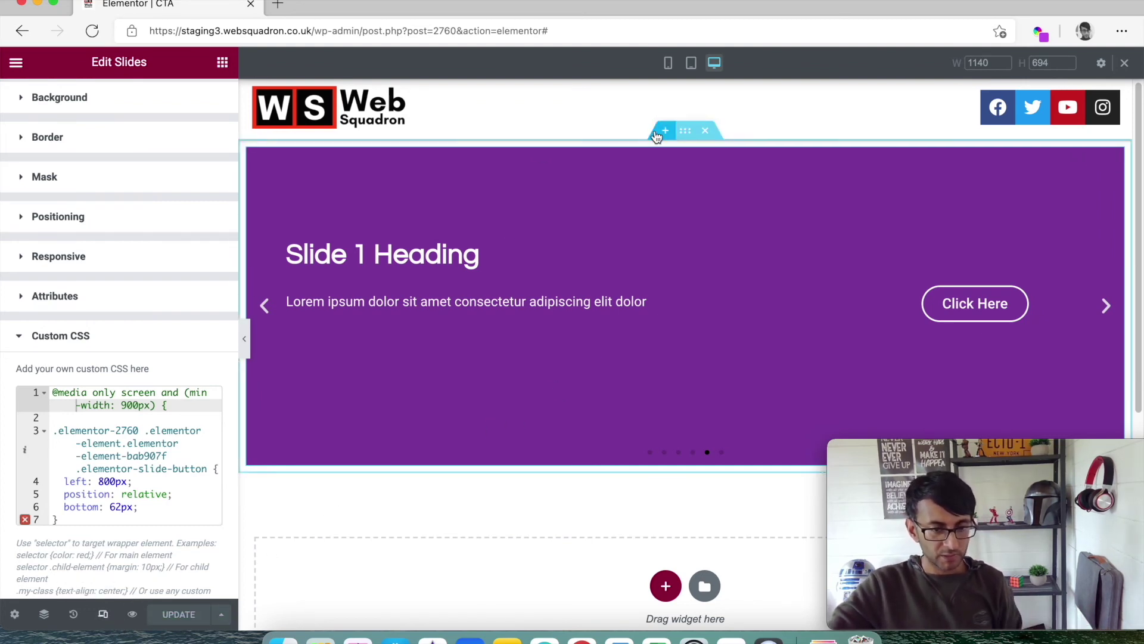
Preview the slider at mobile, tablet, then desktop width to compare the button's position
left_click(668, 64)
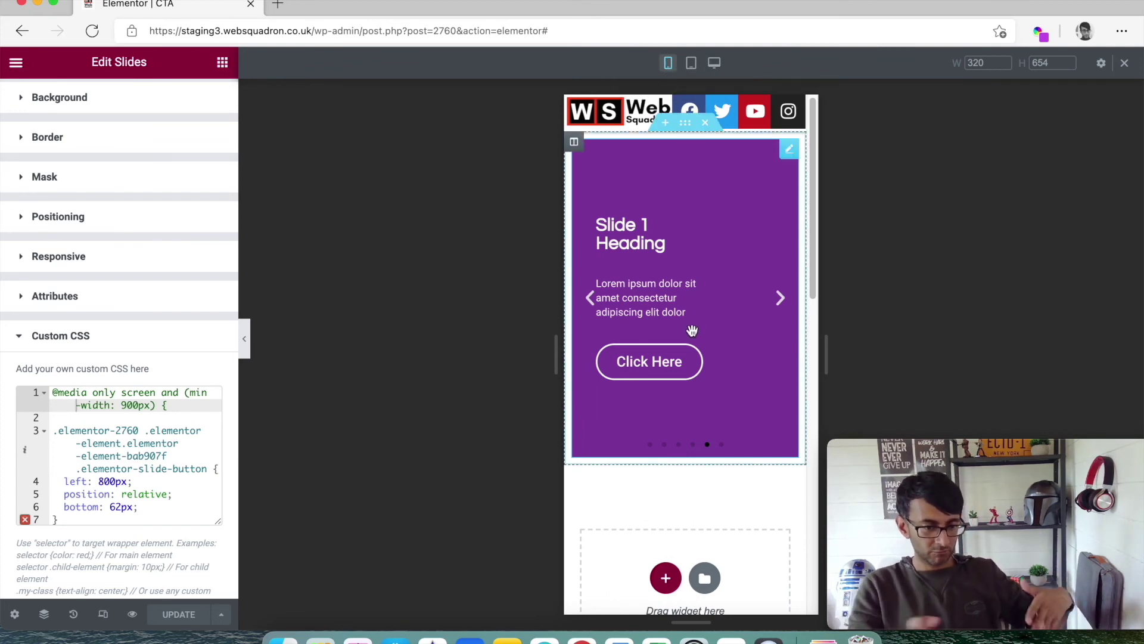
left_click(691, 63)
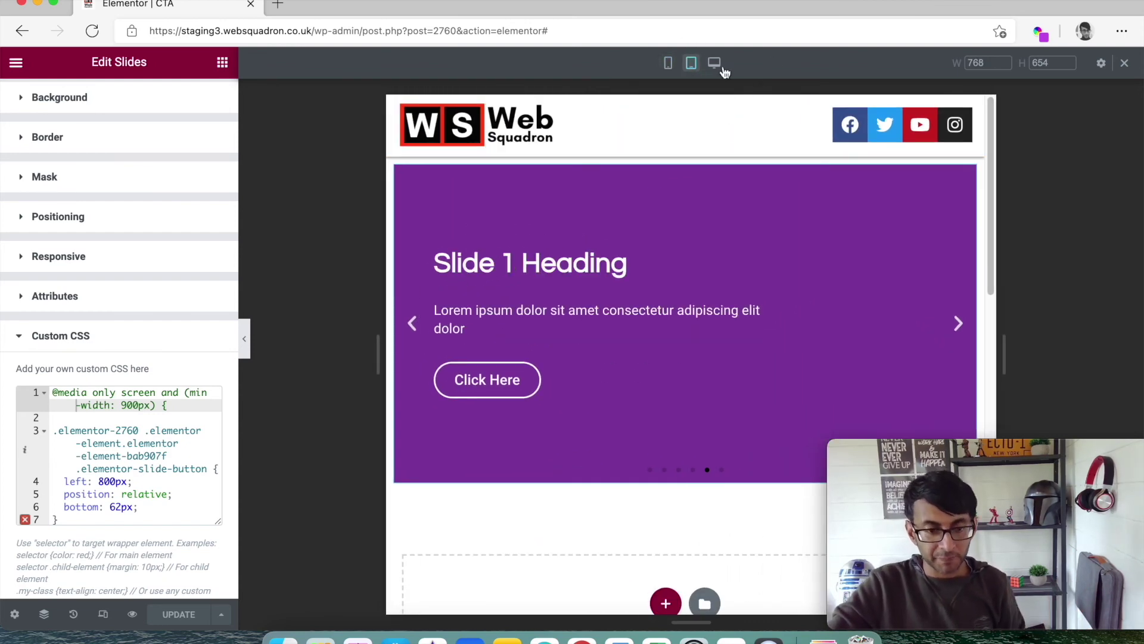
left_click(717, 66)
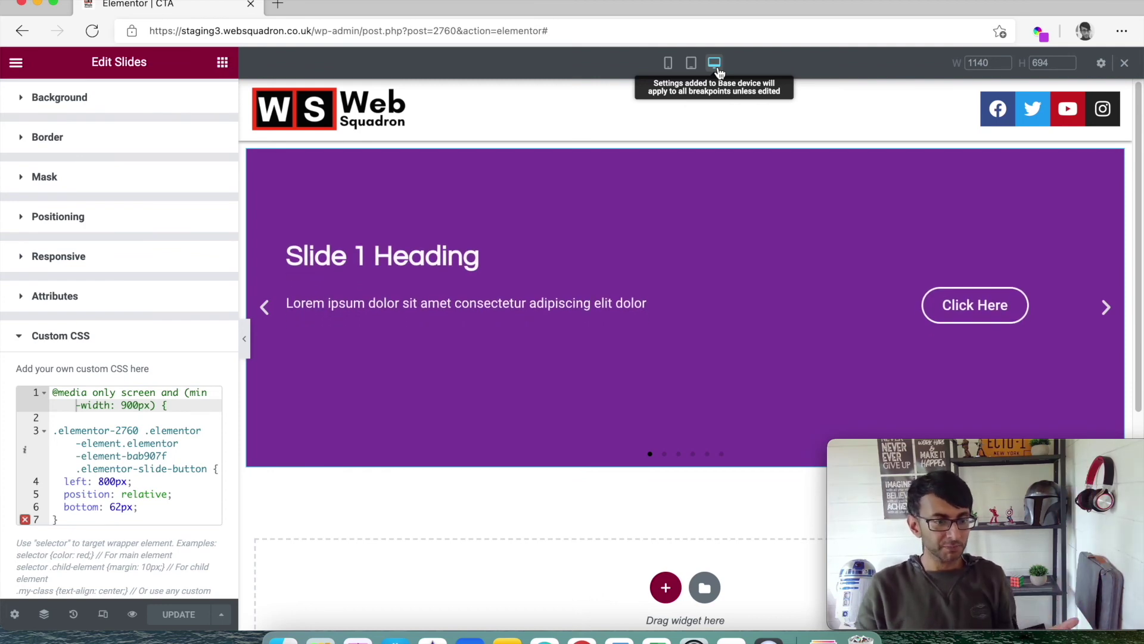
Add a closing brace '}' on line 8 after the button rule
scroll(119, 447, "down", 2)
left_click(105, 477)
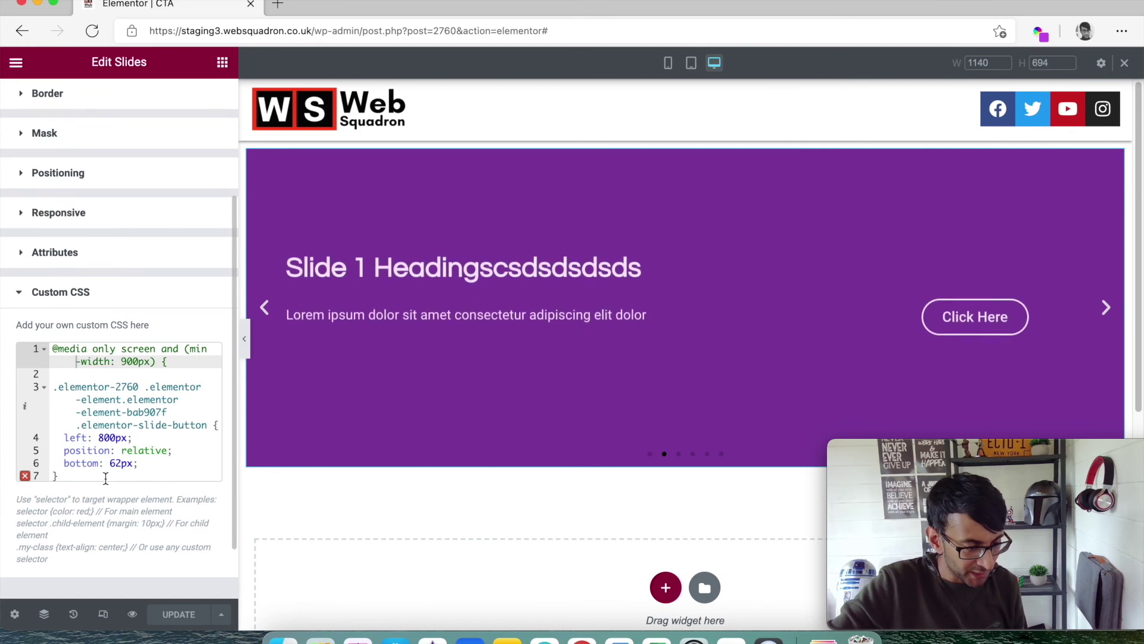
key("Return")
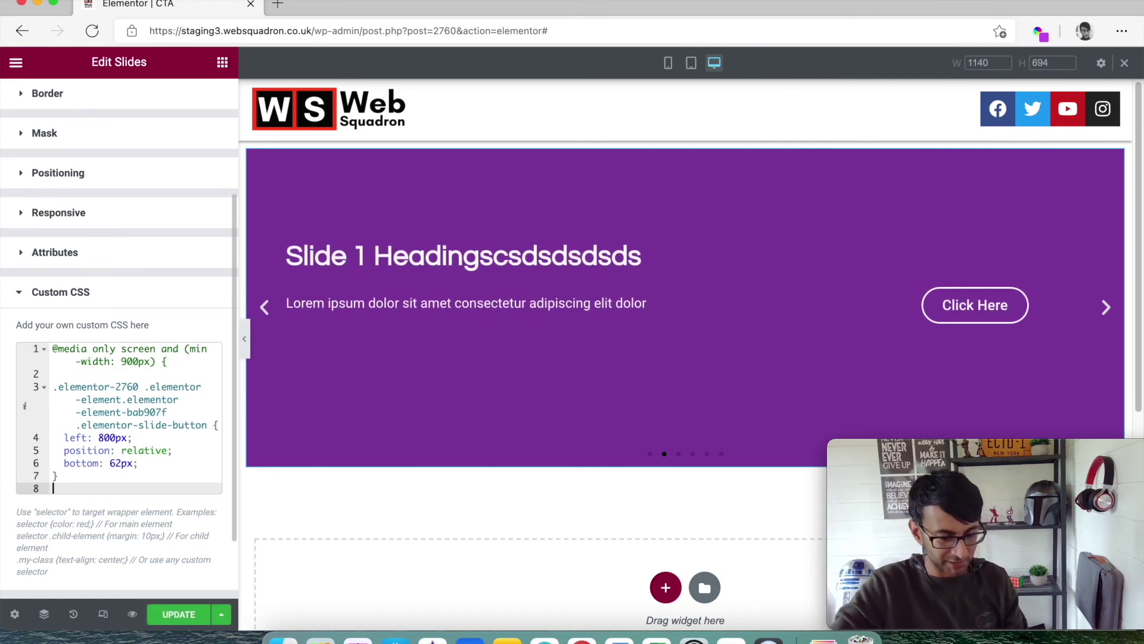
type("}")
scroll(165, 410, "up", 2)
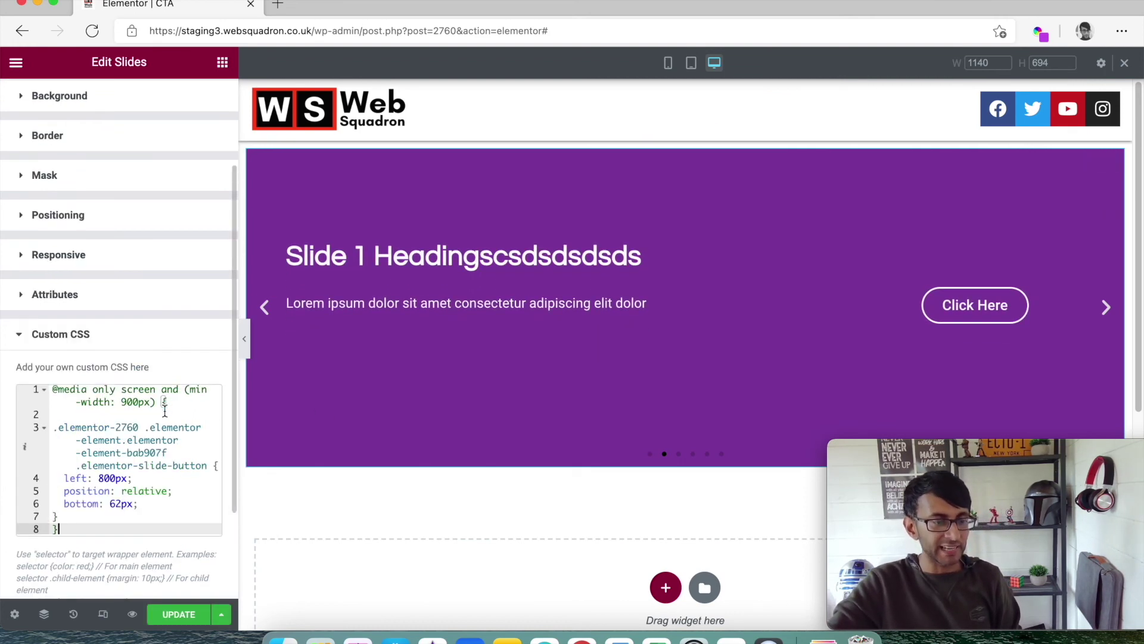